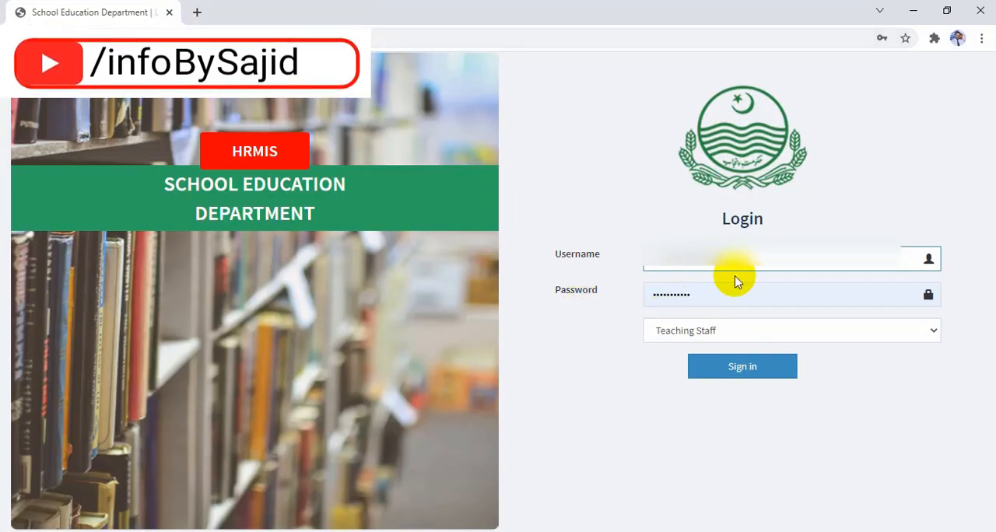
- Sign in as Teaching Staff and start a new ACR from the PER | ACR listing
click(738, 369)
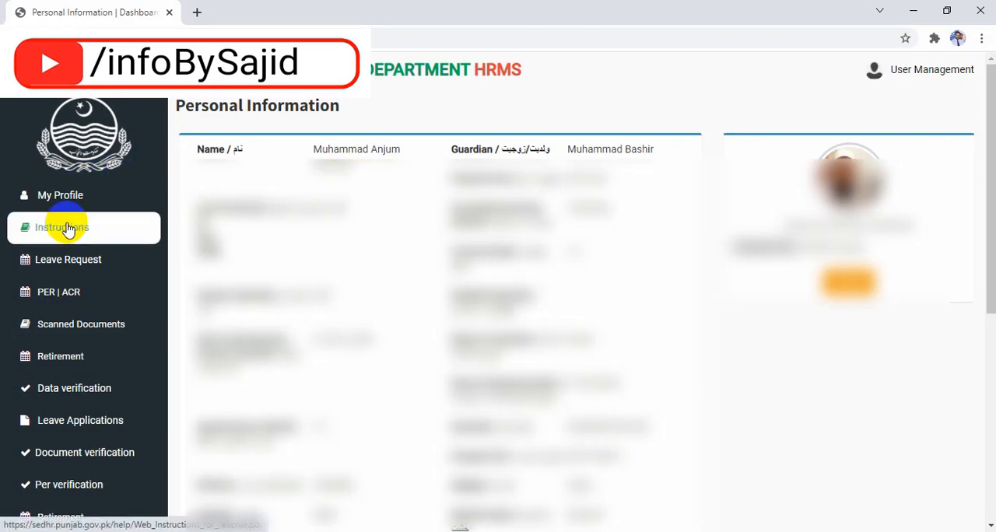
click(61, 294)
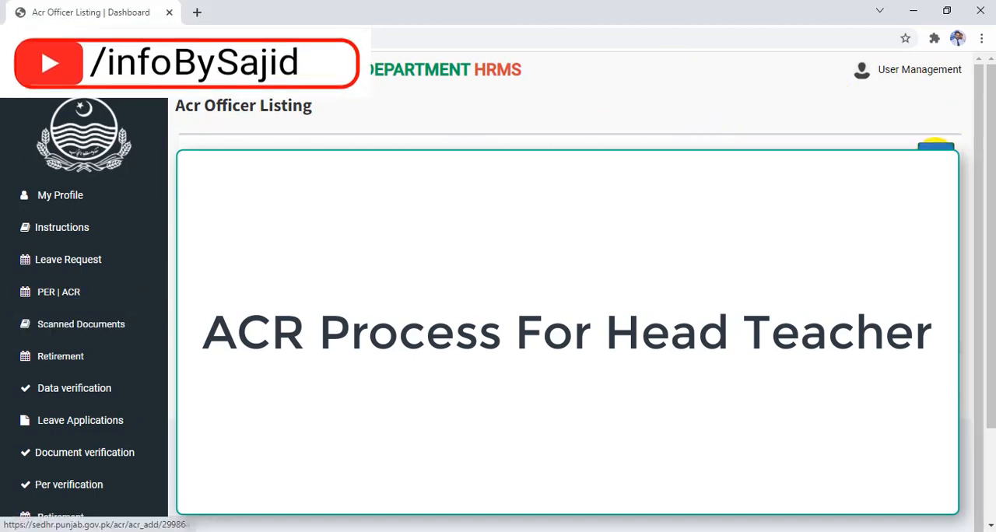
click(937, 148)
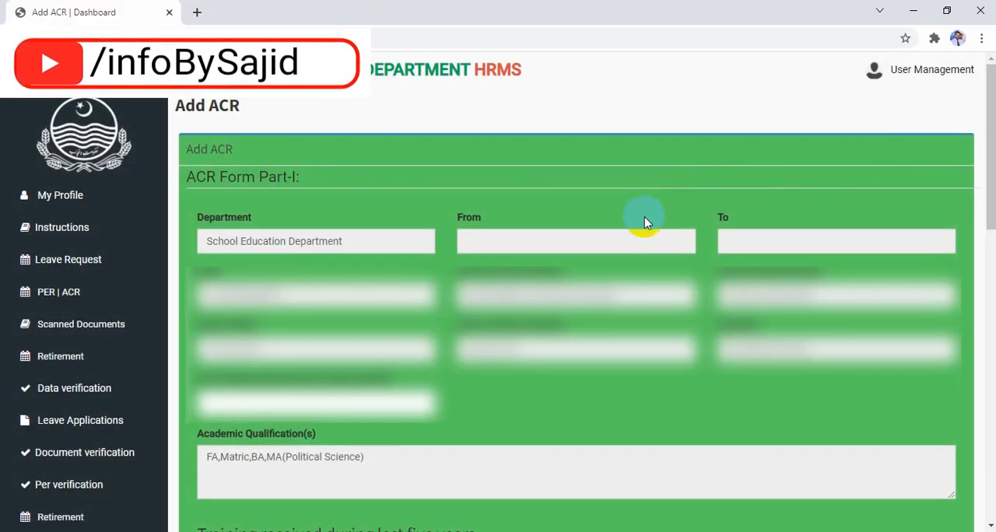
- Set the ACR reporting period from 2021-01-01 to 2021-12-30
click(513, 247)
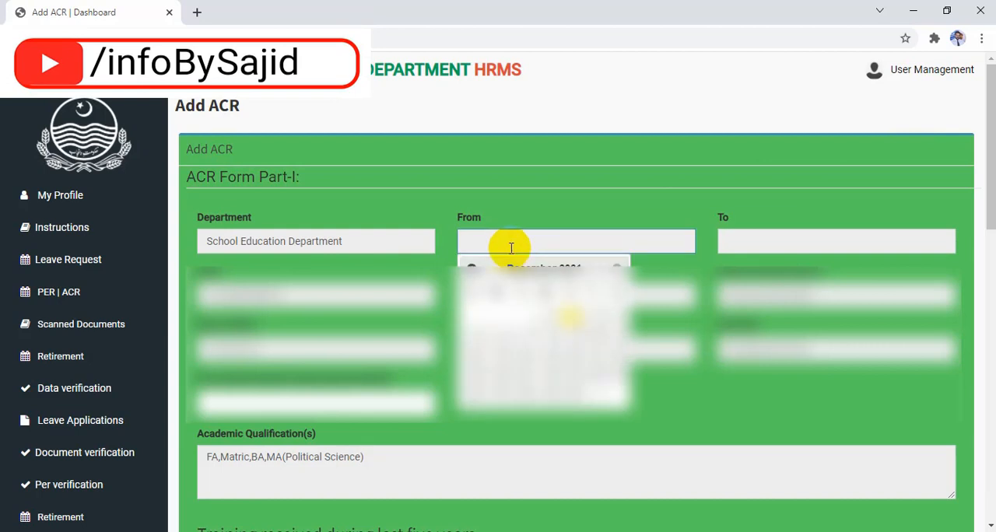
click(470, 268)
click(470, 267)
click(470, 268)
click(470, 268)
click(470, 268)
click(470, 268)
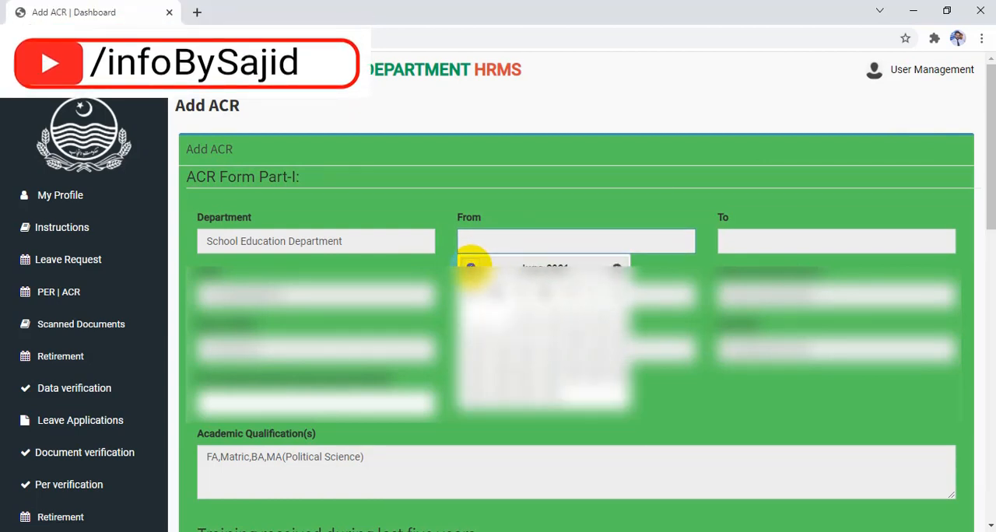
click(470, 267)
click(470, 267)
click(470, 268)
click(470, 268)
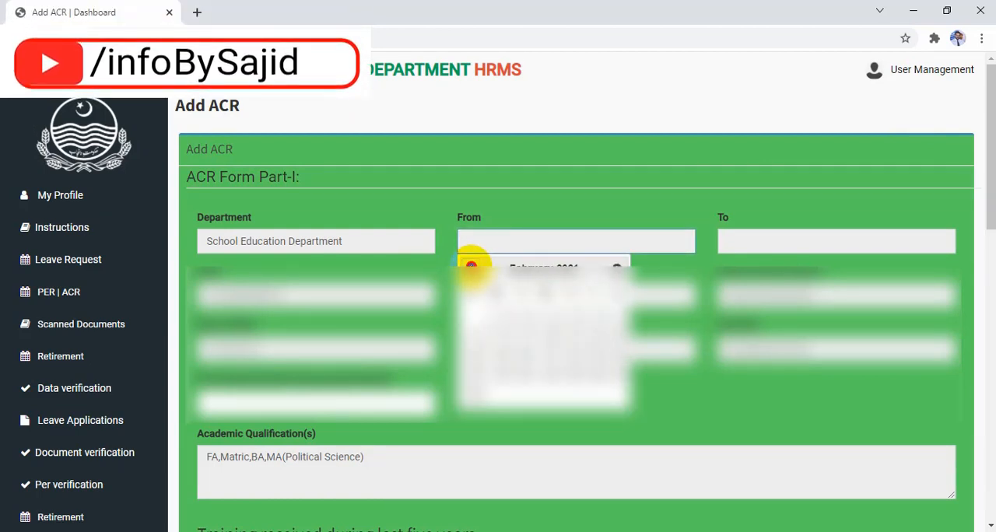
click(470, 268)
click(470, 268)
click(616, 268)
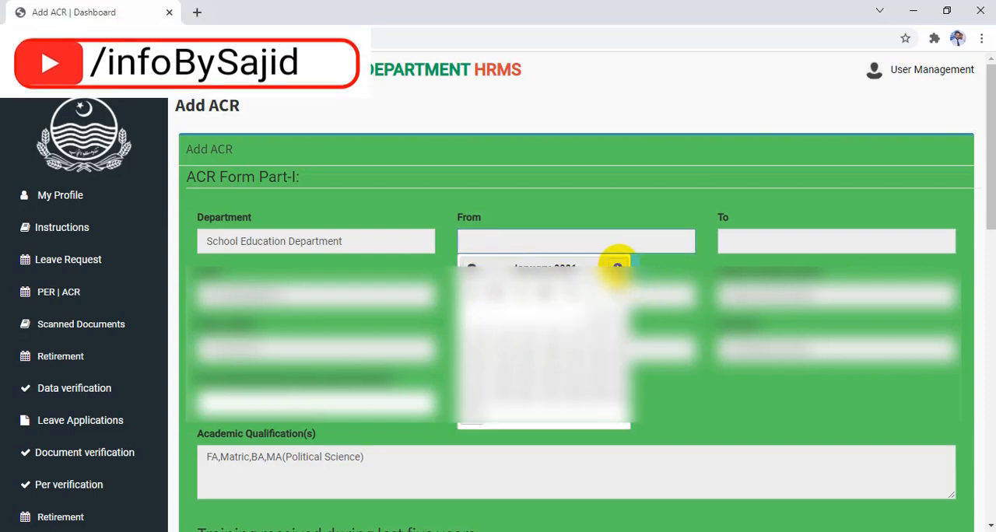
click(589, 304)
click(750, 238)
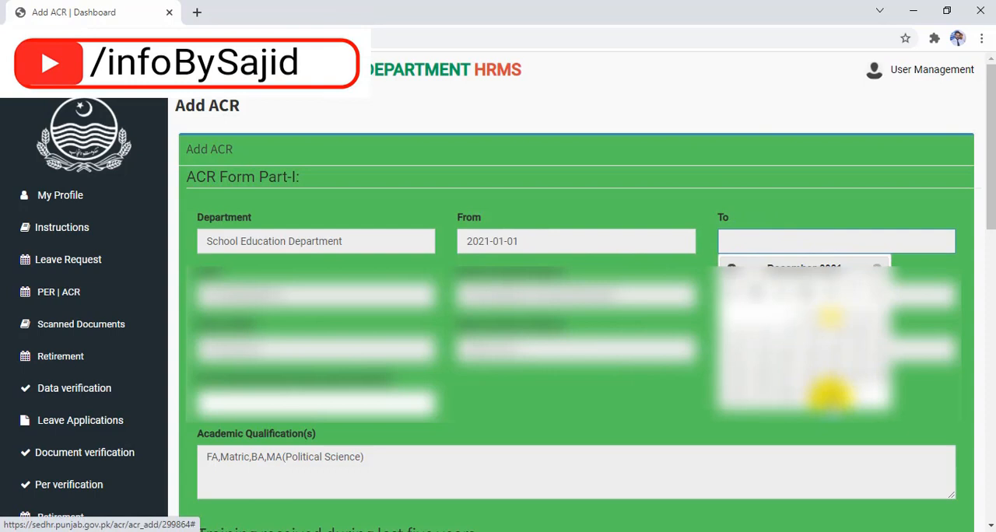
click(829, 395)
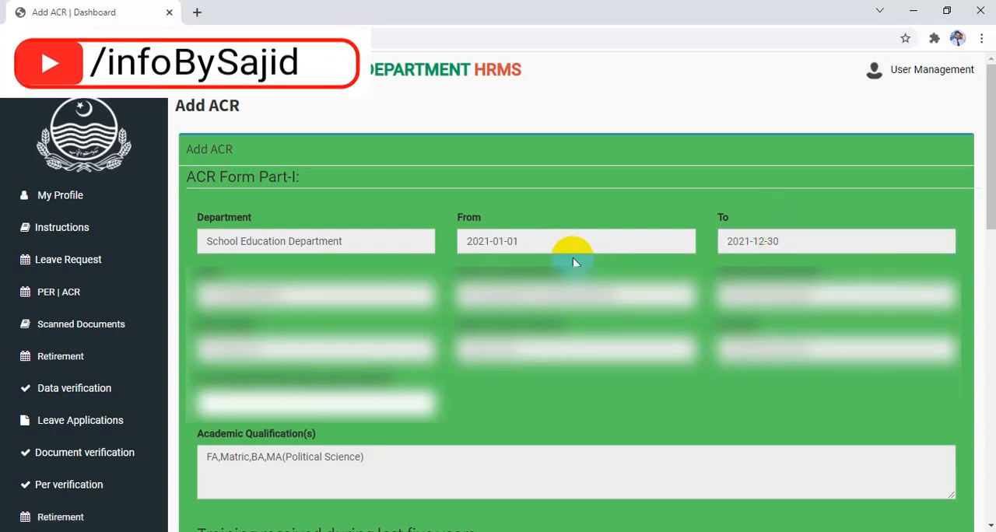
- Fill in the post held during the report period as SST with scale BPS-16
scroll(587, 242, down, 3)
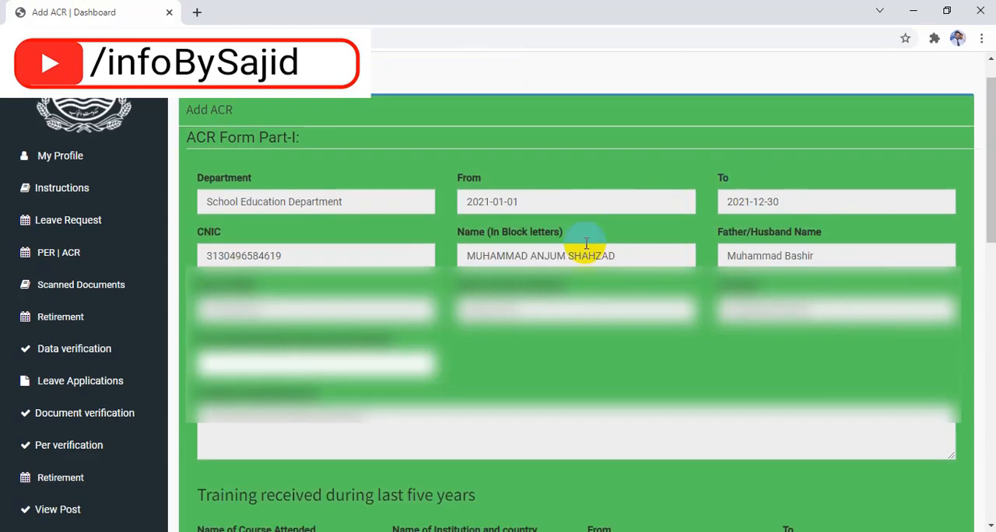
click(285, 270)
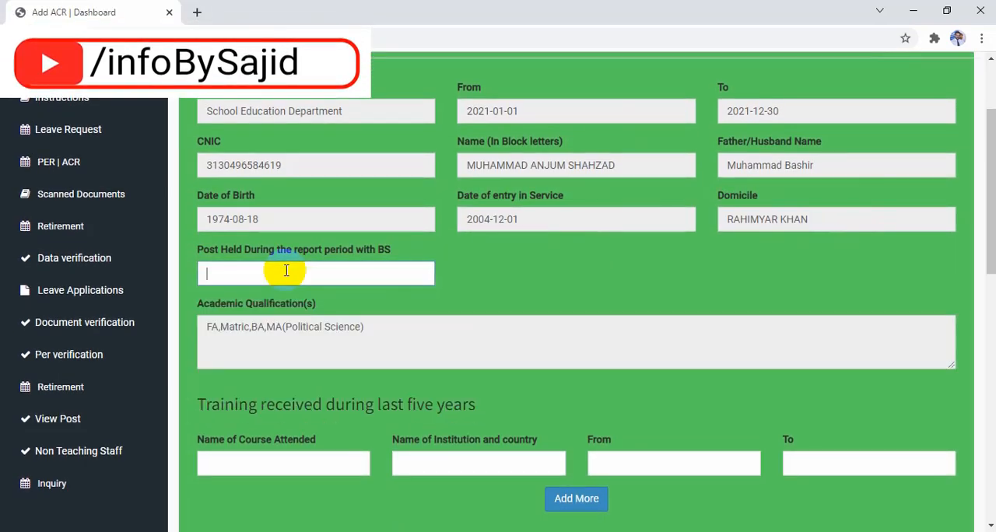
text(BPS)
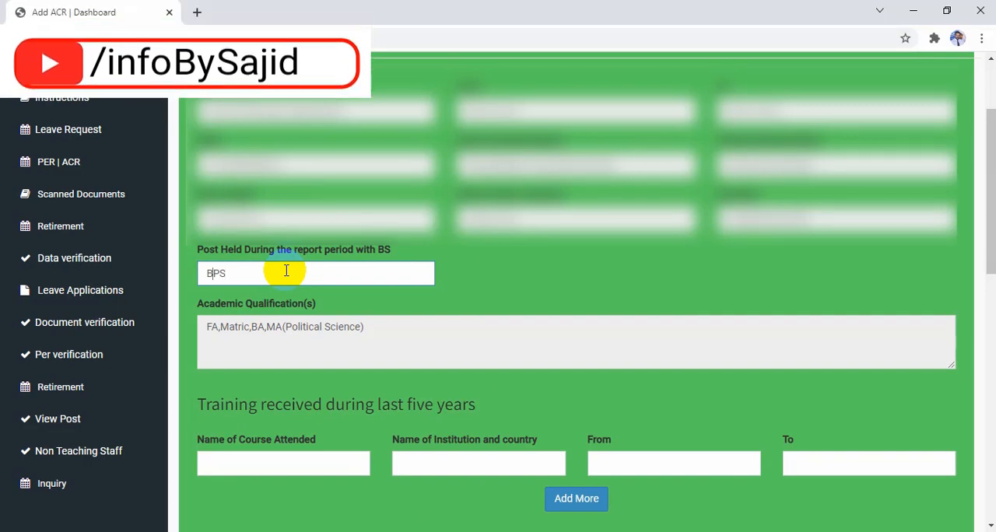
text((16-16SST)
key(Right)
key(Right)
key(Right)
key(Right)
key(Right)
key(Right)
- Enter "Leadership Training" as the name of the course attended in the last five years
scroll(286, 270, down, 2)
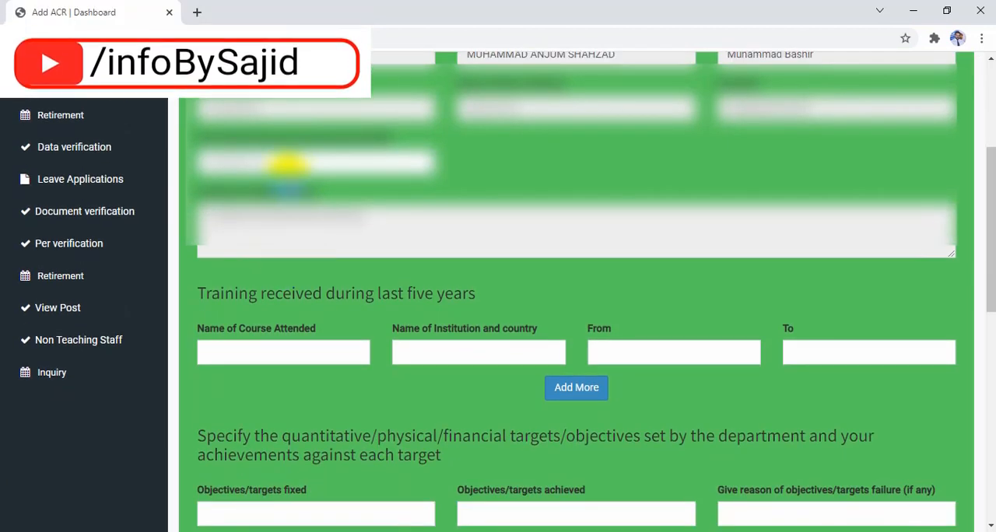
scroll(326, 268, down, 2)
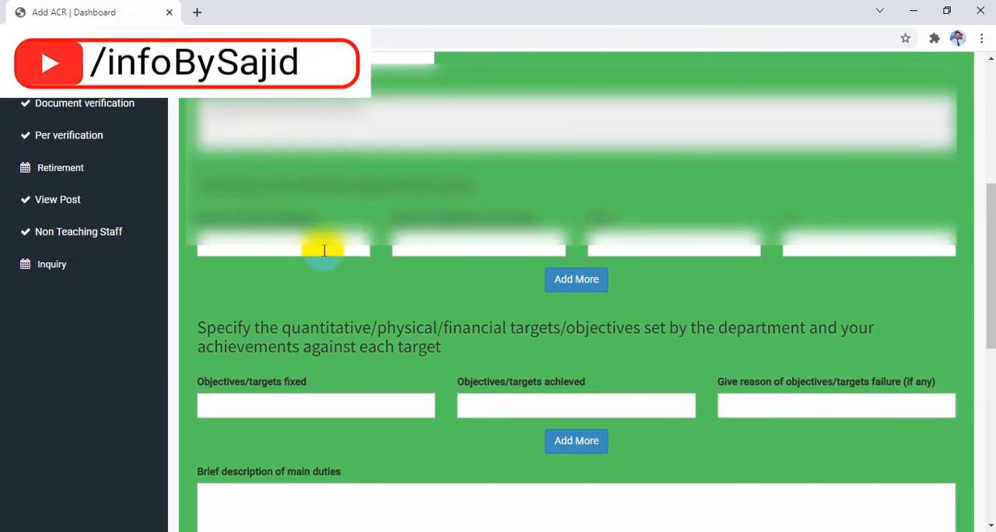
click(322, 247)
text(LEad)
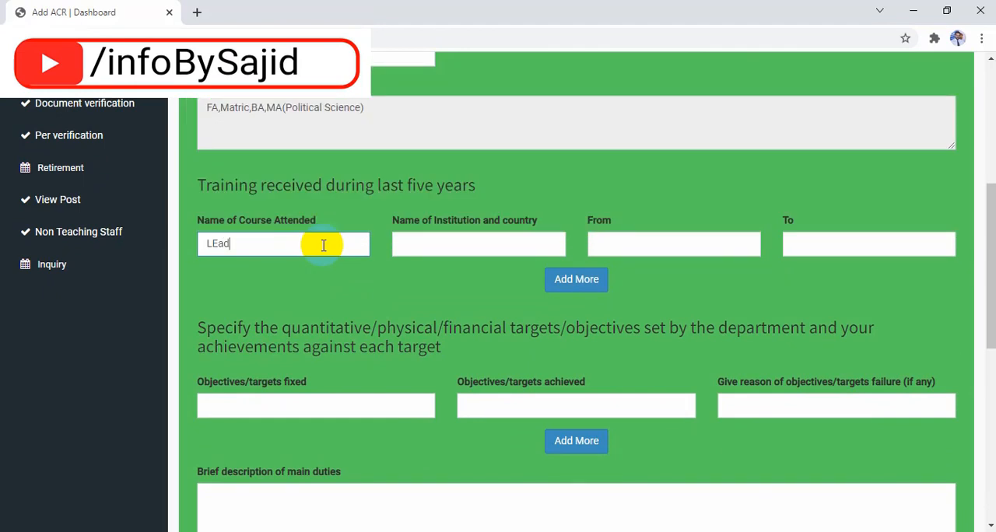
text(e)
key(BackSpace)
key(BackSpace)
key(BackSpace)
key(BackSpace)
text(eadership Trainin)
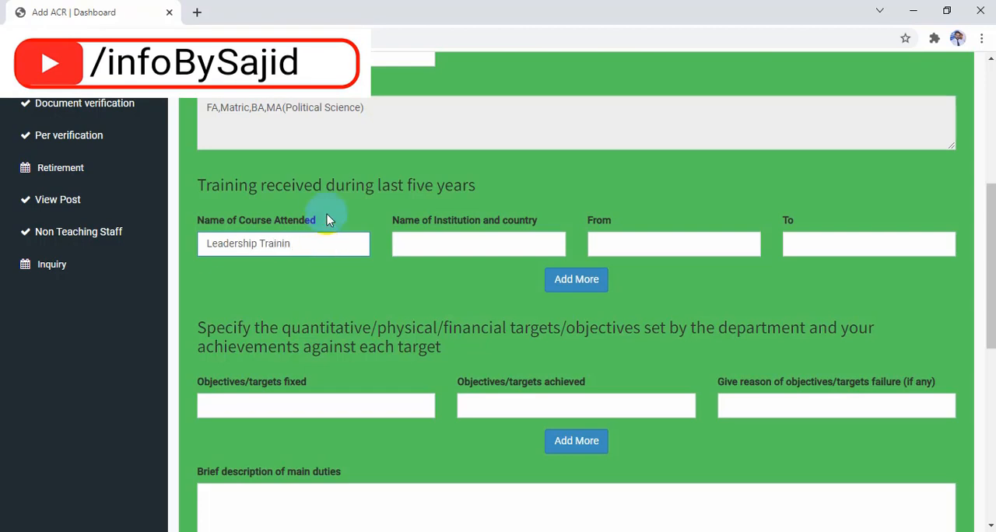
text(g)
text(QAED)
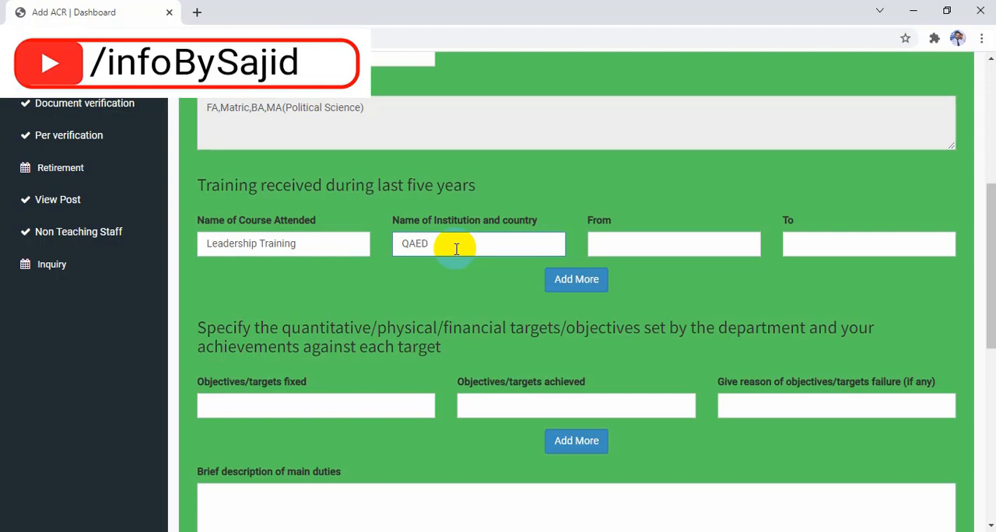
- Enter "QAED(Pakistan)" as the institution and country of the training course
text((Pa)
text(kistan)
text(n)
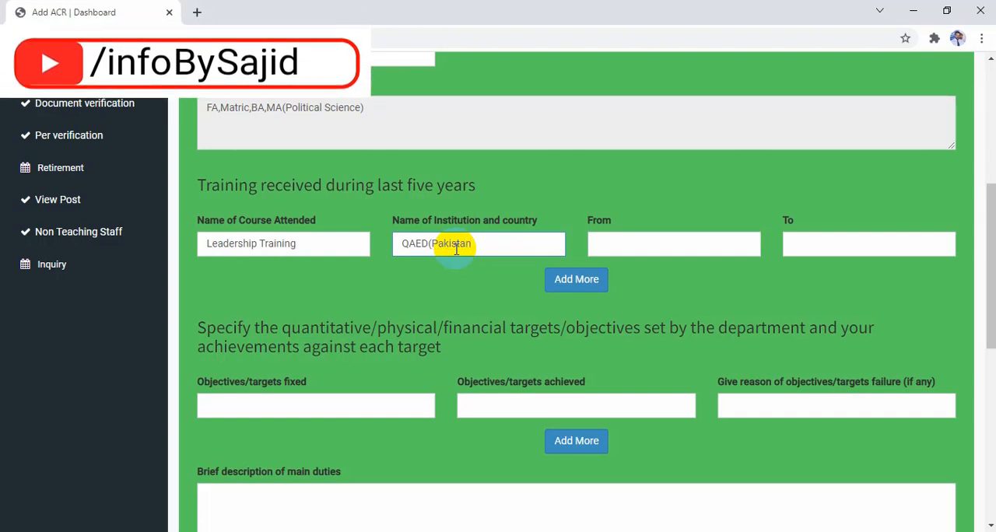
- Set the training course's From date to 2021-08-11
click(640, 246)
click(600, 272)
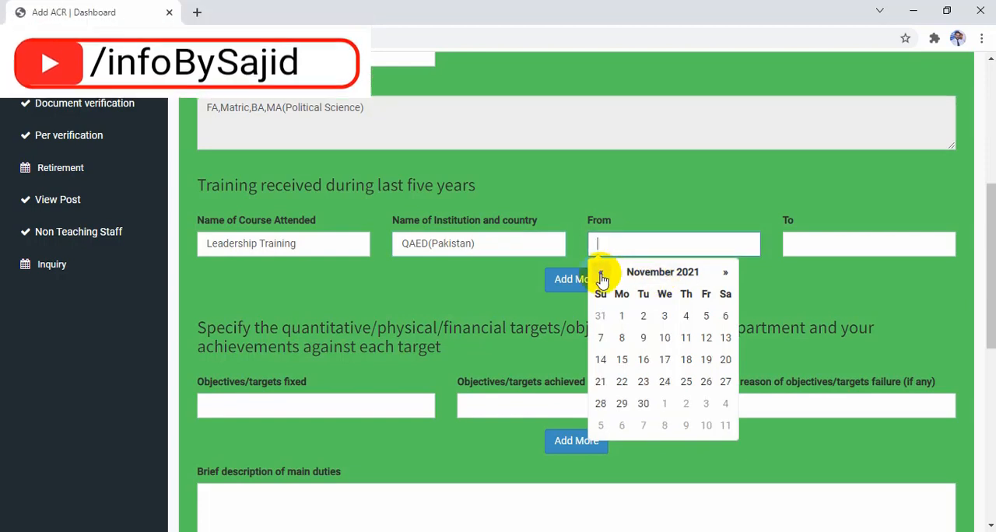
click(600, 273)
click(601, 274)
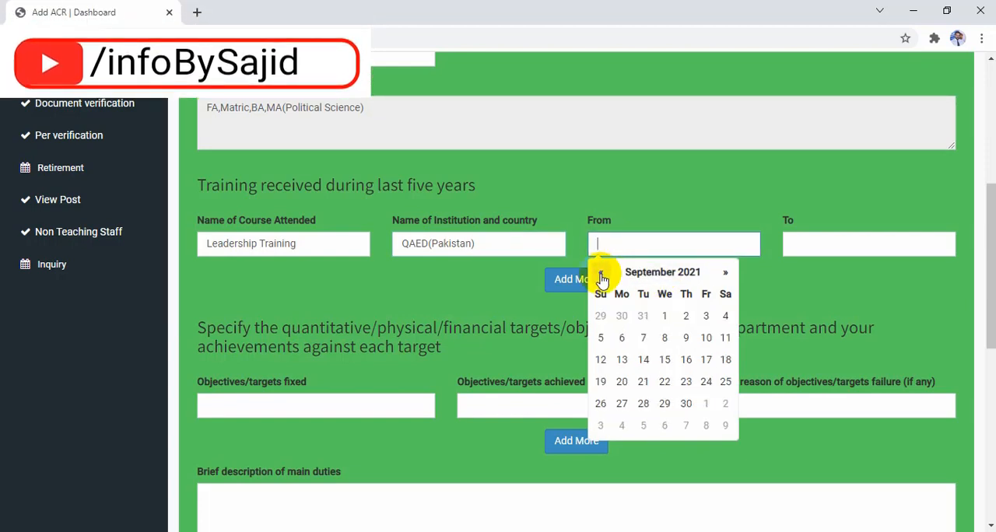
click(600, 274)
click(668, 361)
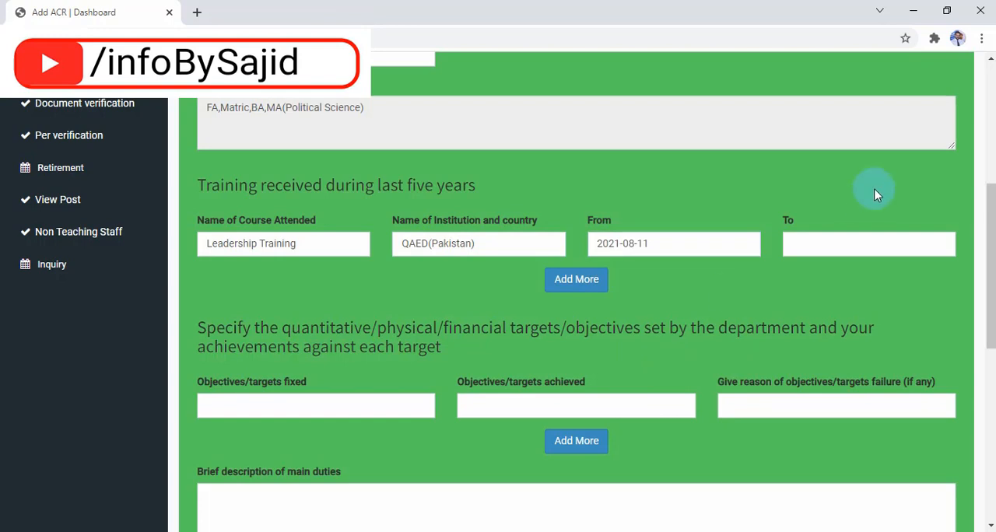
- Set the training course's To date to 2021-08-26
click(842, 242)
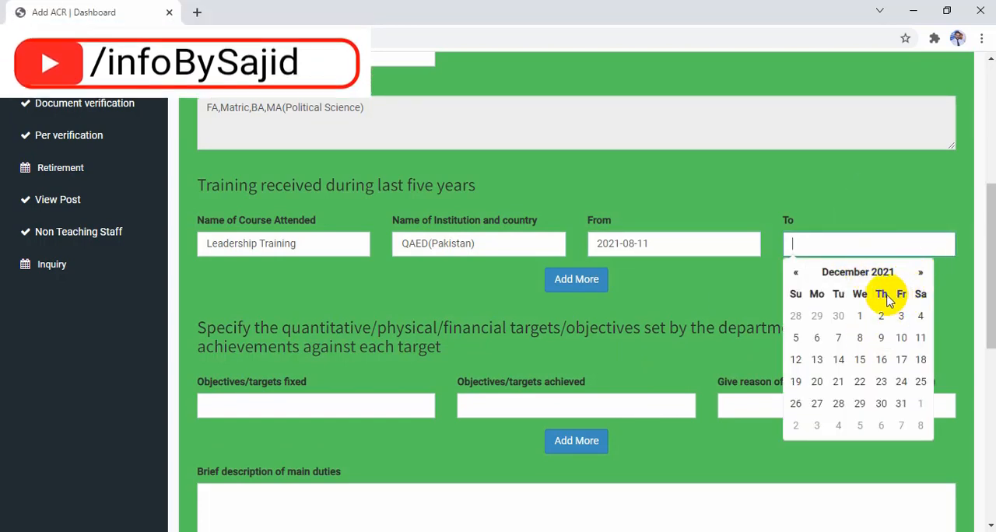
click(795, 274)
click(795, 273)
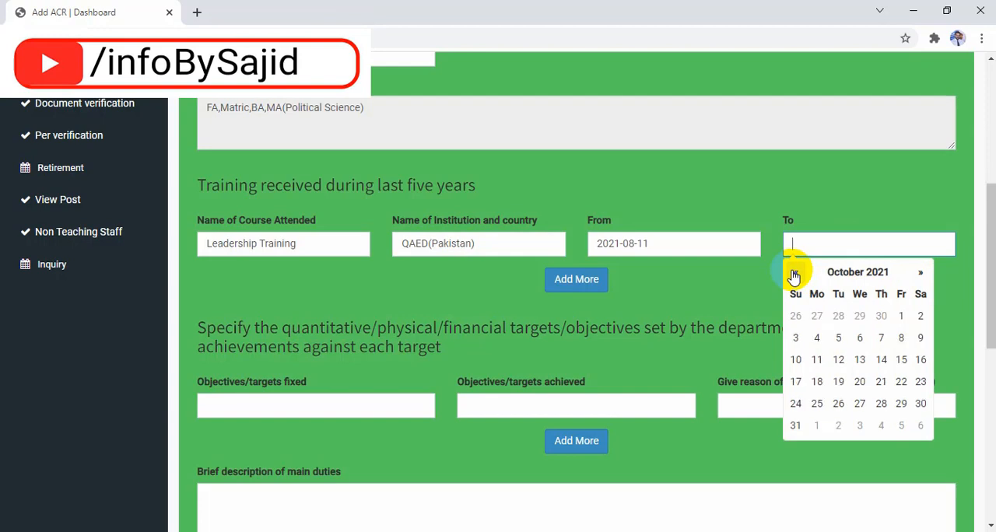
click(795, 273)
click(795, 273)
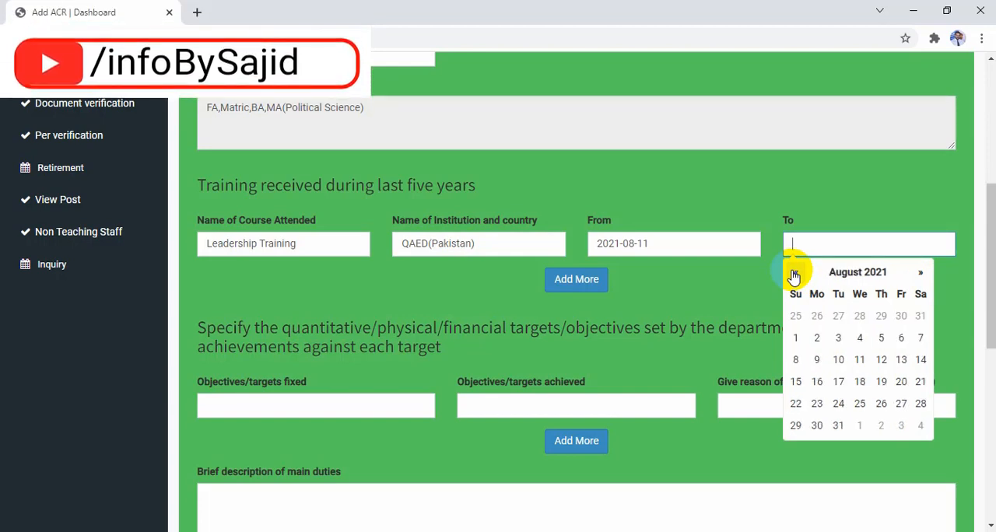
click(884, 405)
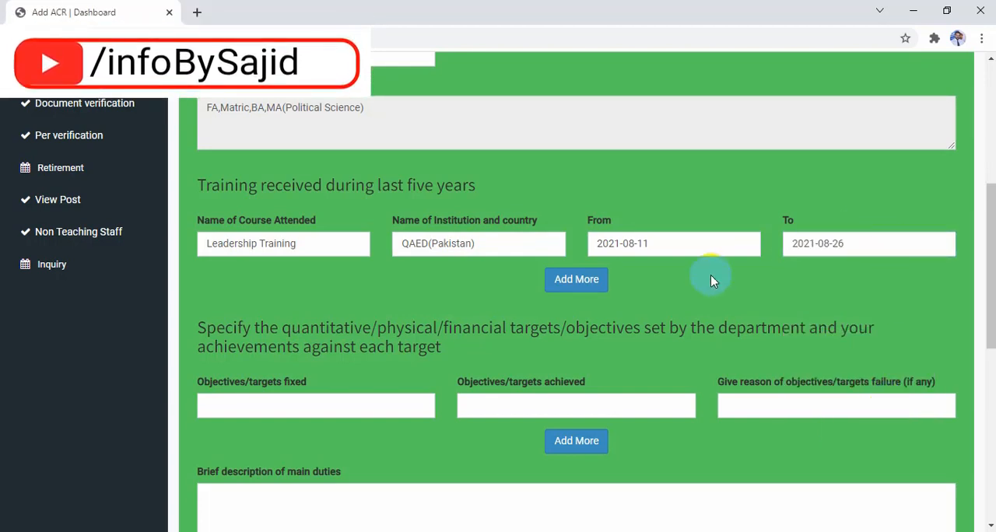
- Enter "Enrollment OF New Students" as the first of the objectives/targets fixed
scroll(557, 318, down, 2)
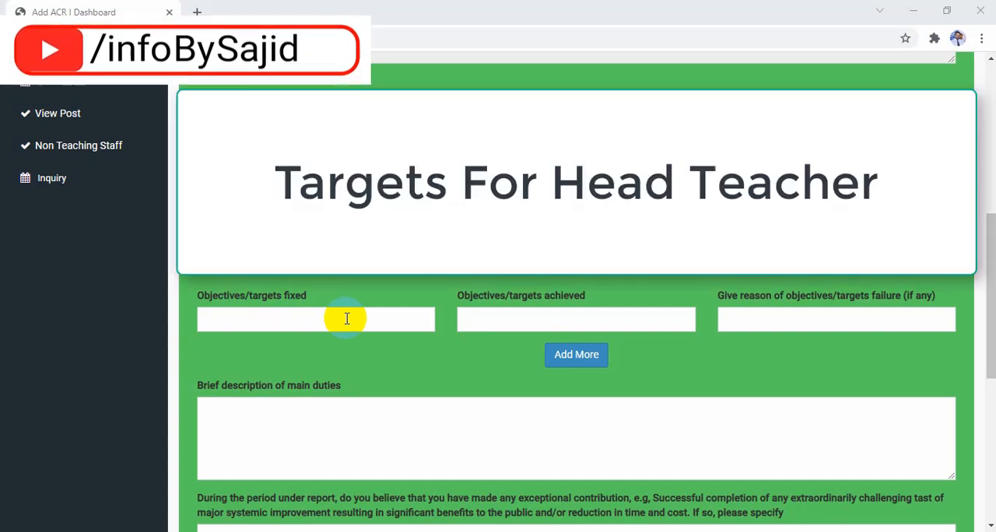
click(347, 319)
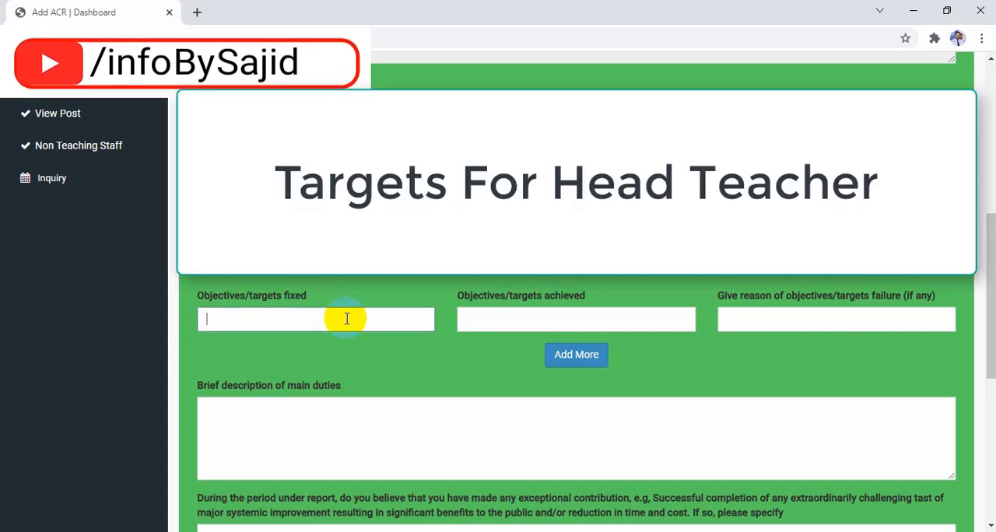
text(Enrollment 0)
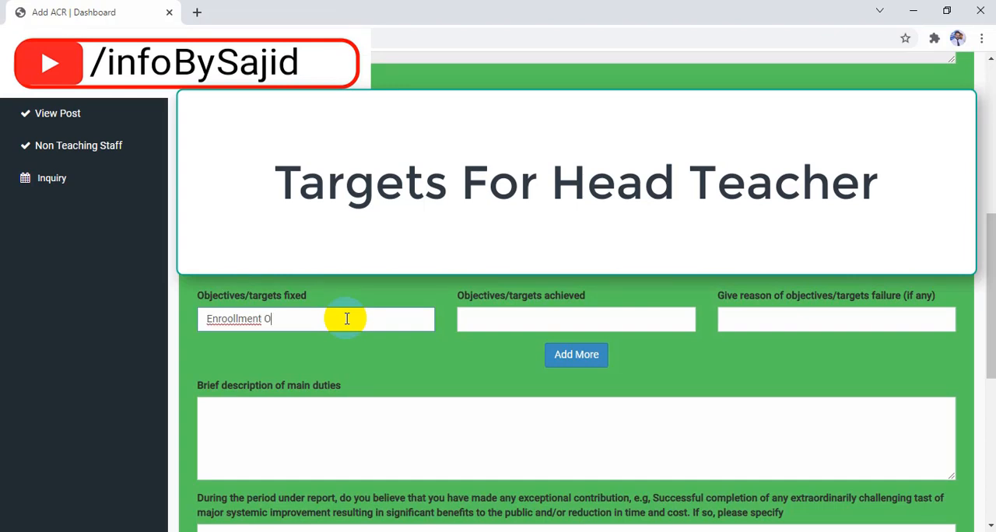
key(BackSpace)
key(BackSpace)
key(BackSpace)
key(BackSpace)
key(BackSpace)
key(BackSpace)
key(BackSpace)
key(BackSpace)
text(o)
text(lment OF New Students)
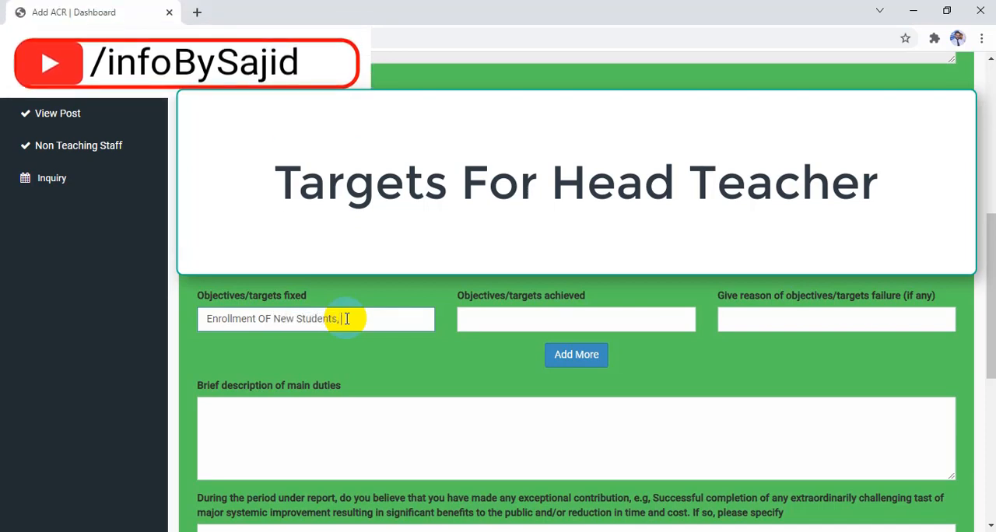
text(,)
text(N)
text(aintain s)
text(tded)
- Add "Maintain student retention" to the objectives/targets fixed, separated by a comma
key(BackSpace)
key(BackSpace)
text(ent retention)
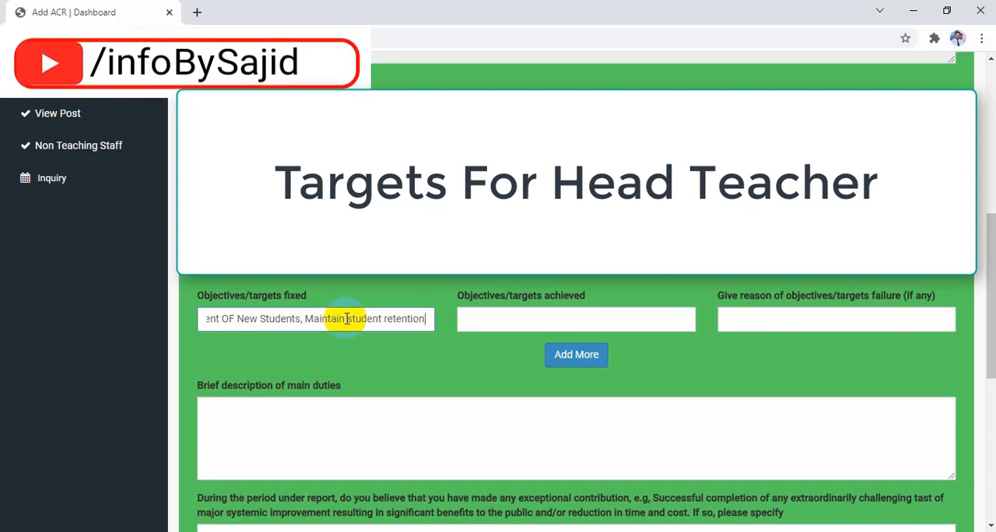
text(, Bude)
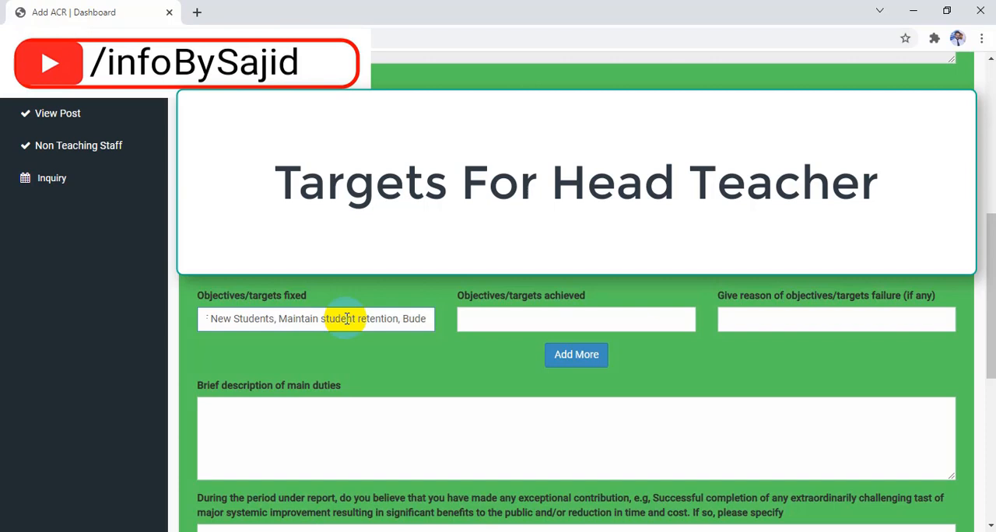
text(get Ut)
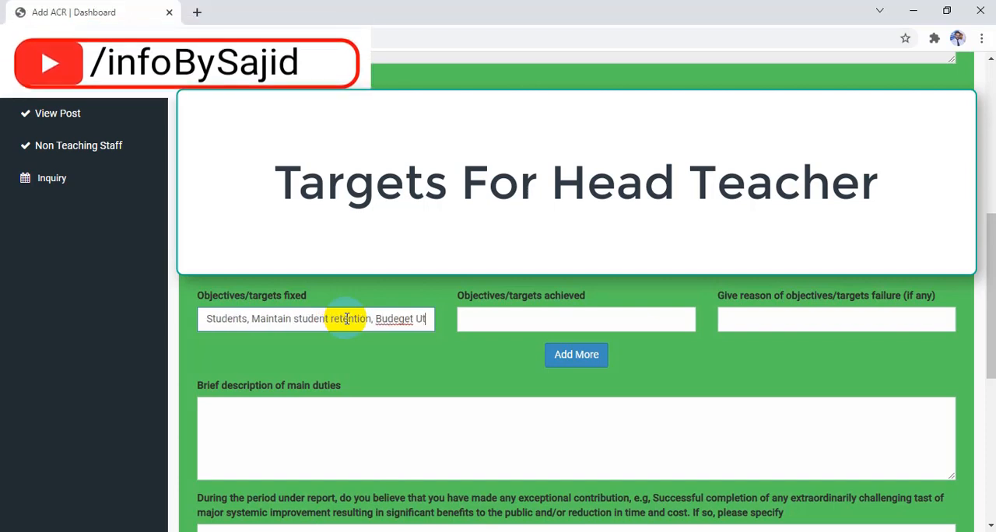
text(ilizat)
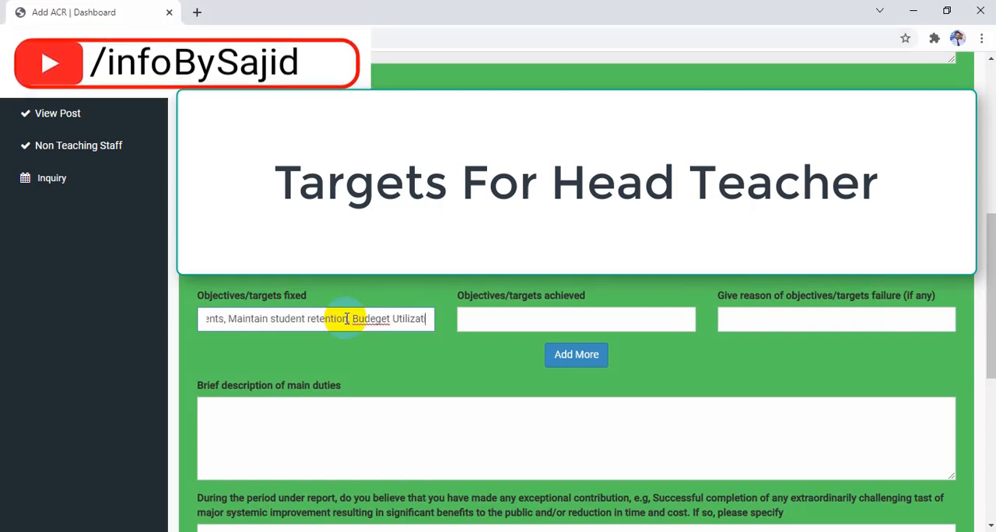
text(ion)
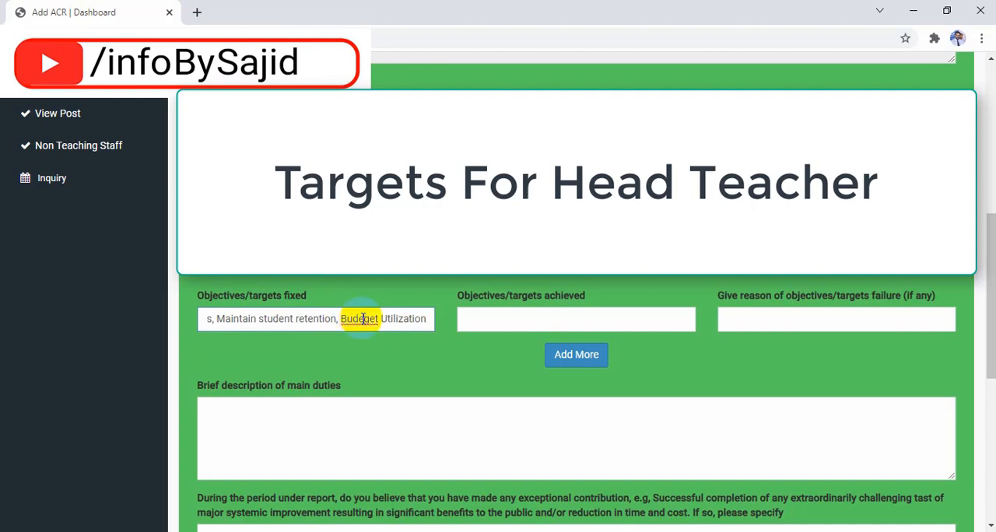
- Append "Budget Utilization" to the objectives/targets fixed after a comma, with the spelling of Budget corrected
key(BackSpace)
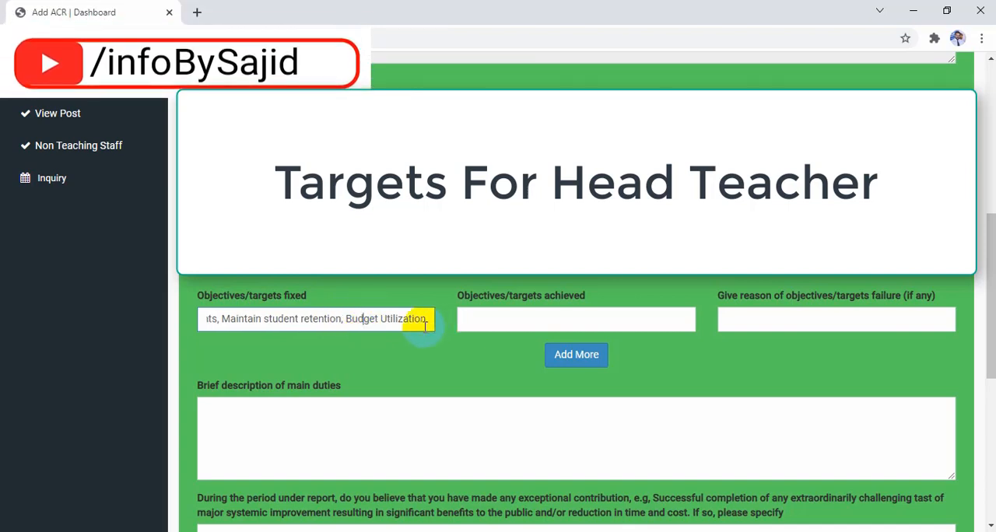
- Append "NSB,FTF, Results" to the end of the objectives/targets fixed after a comma
click(426, 319)
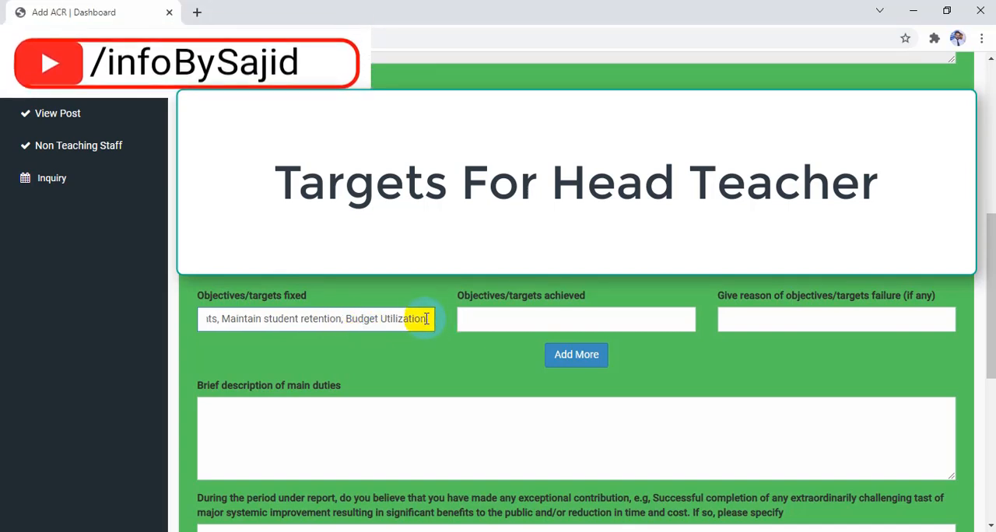
text(,NSB)
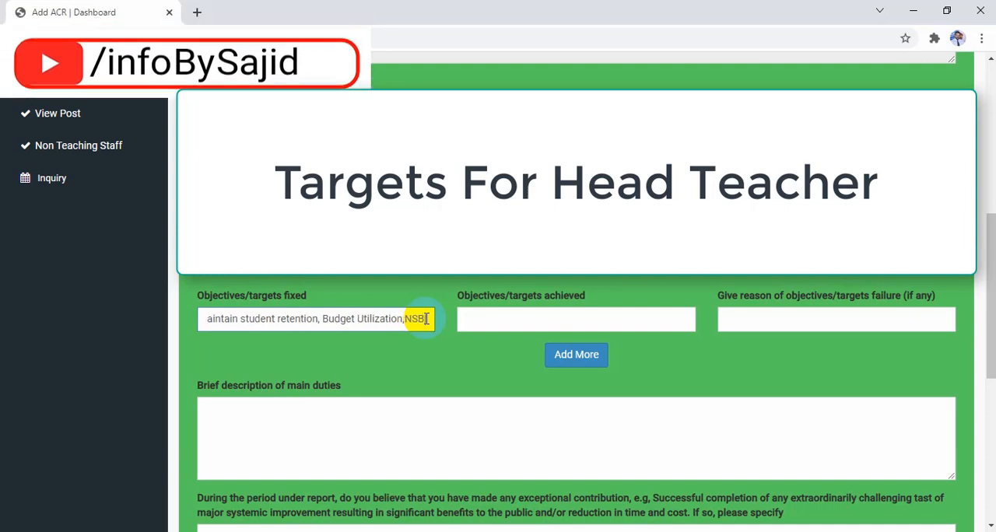
text(,FTF)
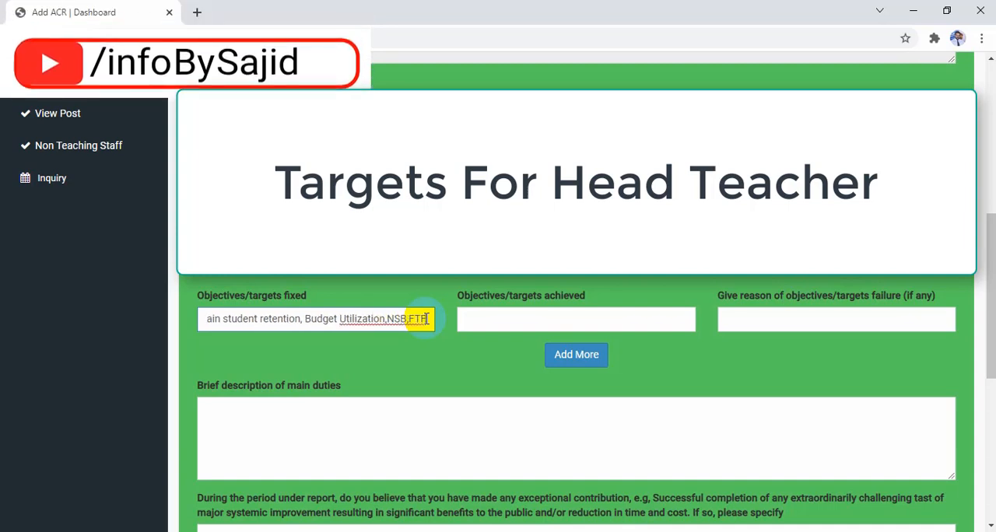
text(,)
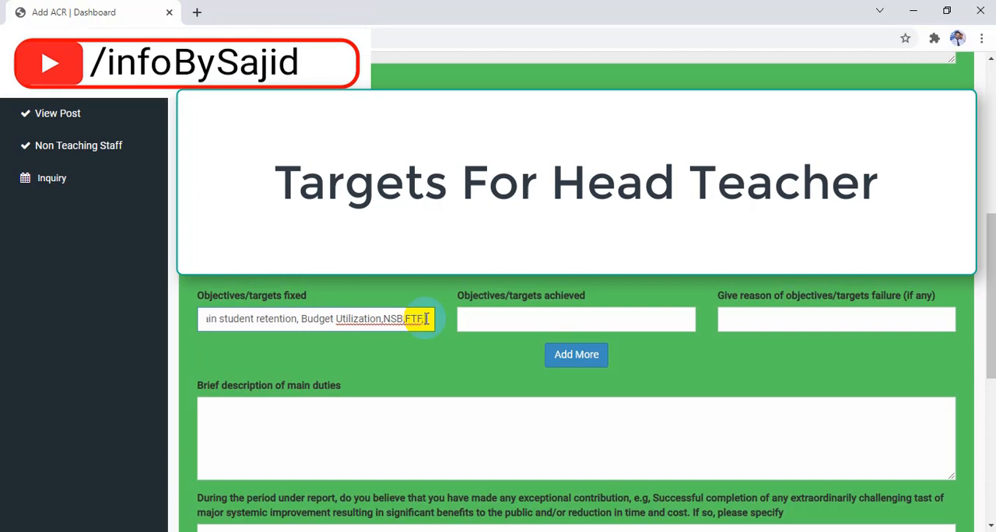
text( Results)
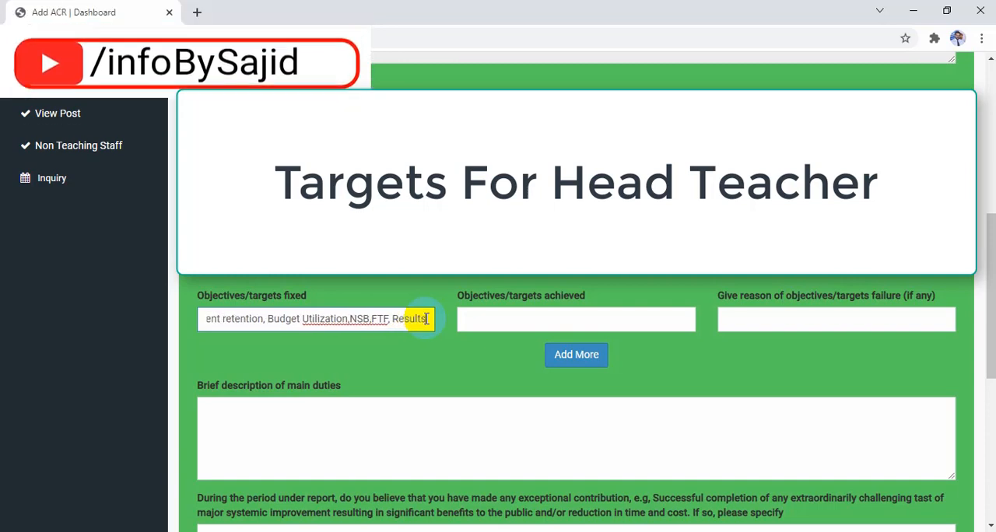
- Enter 100% as the objectives/targets achieved and "Nil" as the reason for objectives/targets failure
click(541, 325)
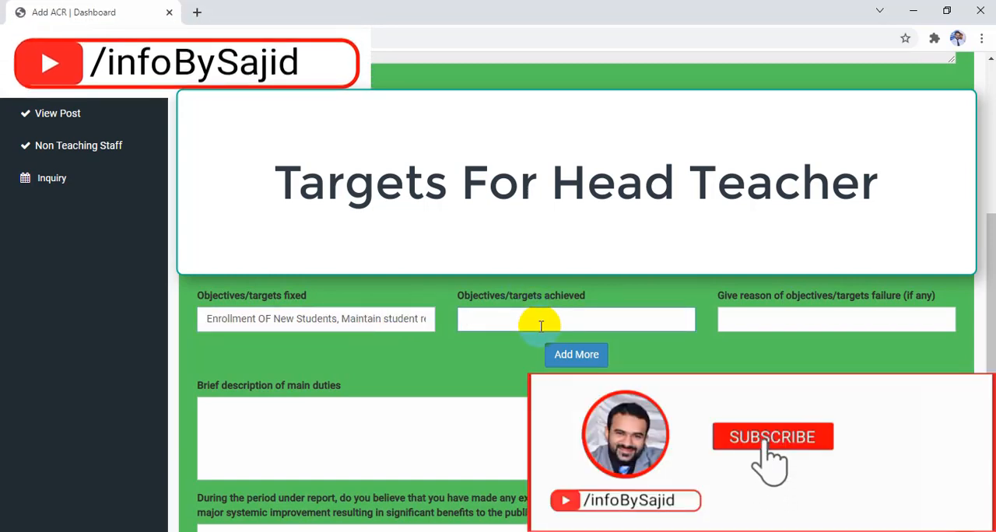
text(100)
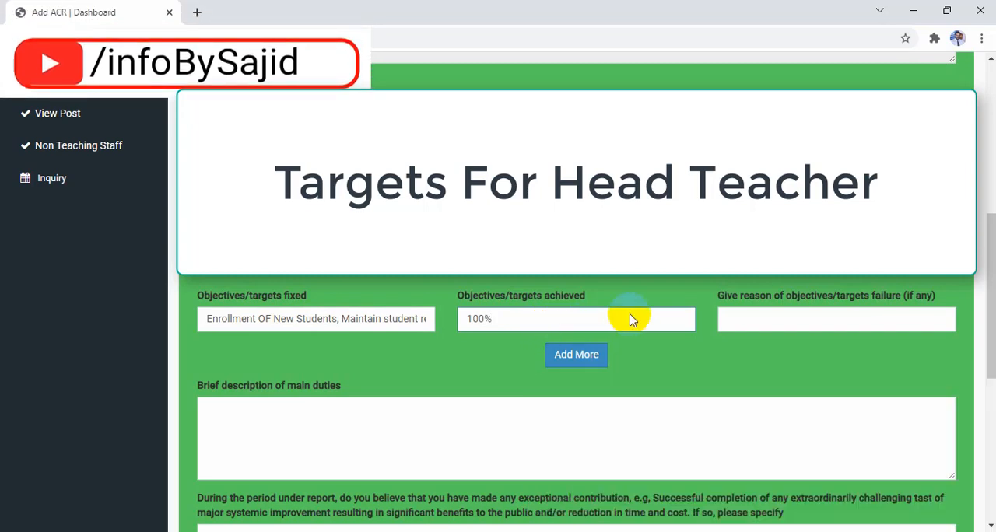
click(804, 316)
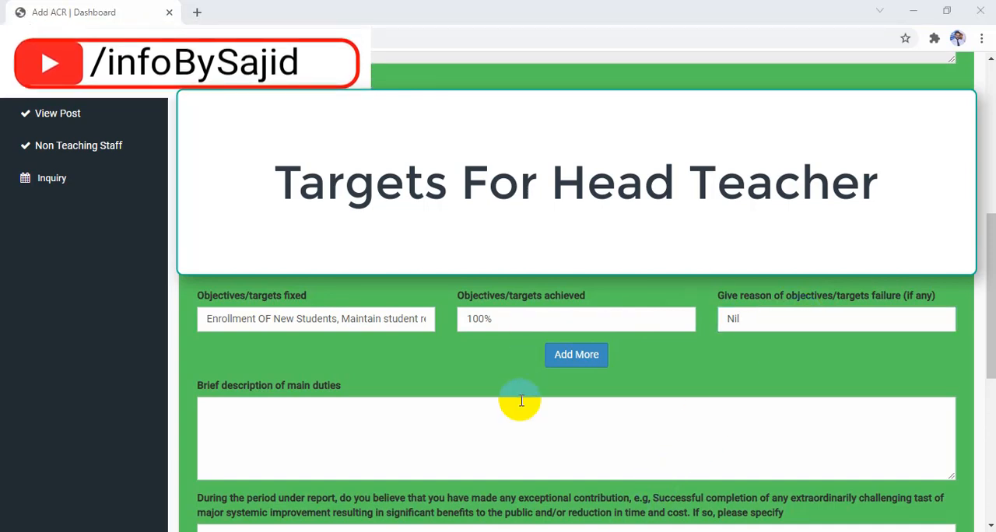
- Start the brief description of main duties with "Teaching" and "Administration" on separate lines
scroll(436, 393, down, 1)
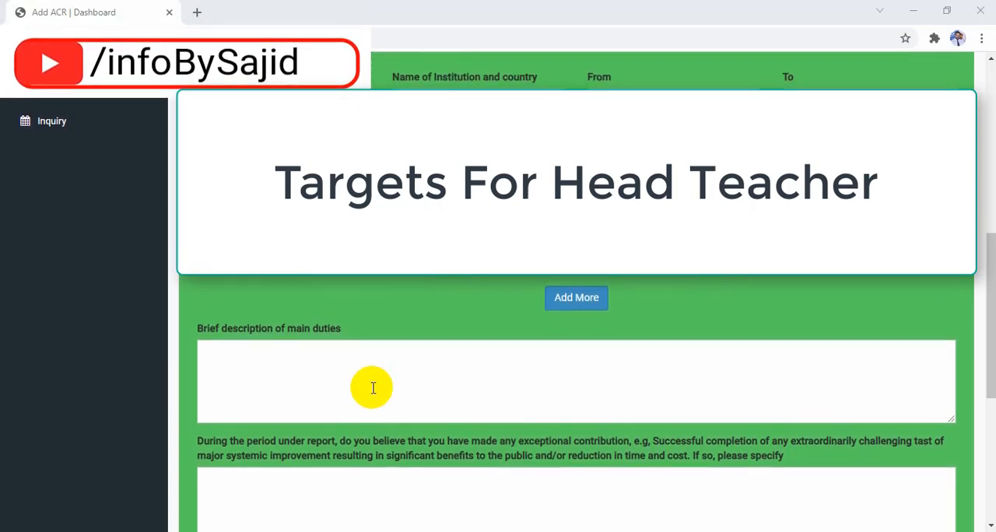
click(321, 392)
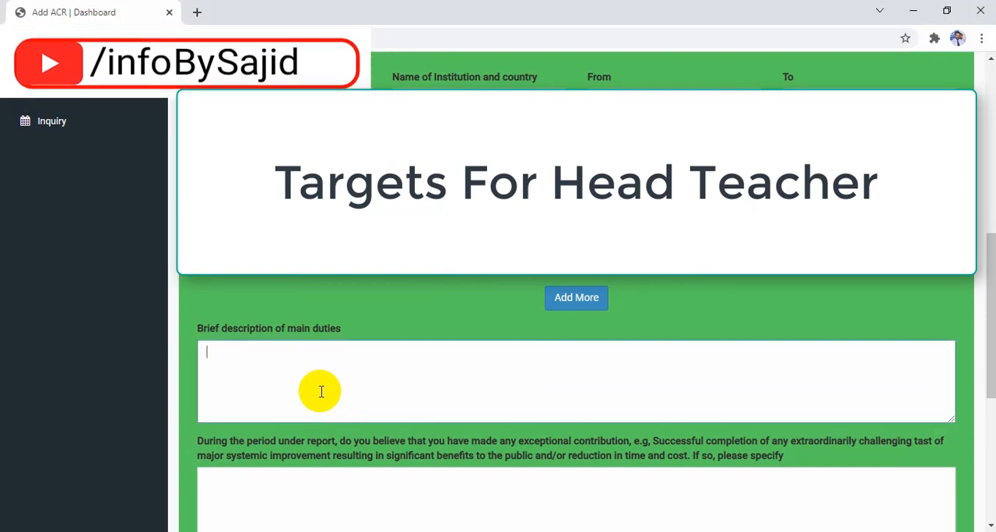
text(Teaching)
key(Return)
text(Administat)
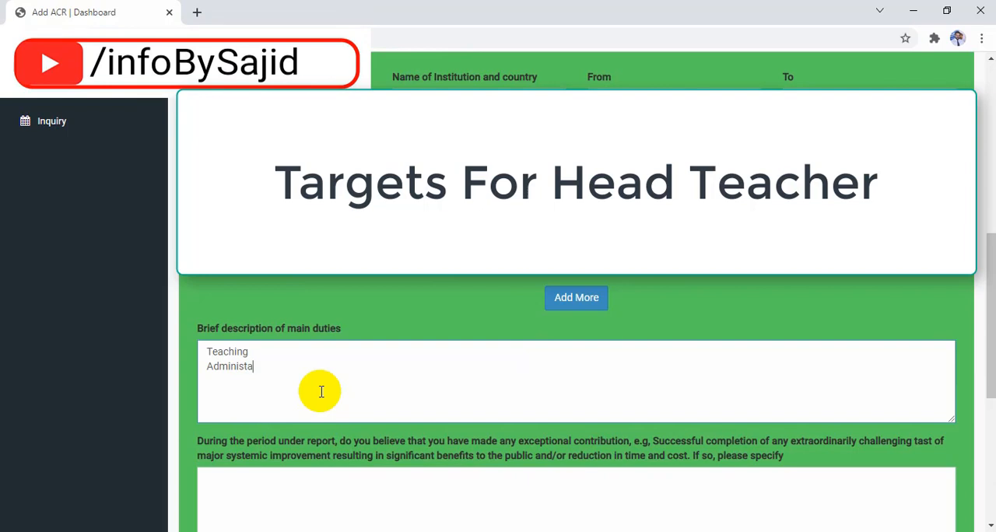
key(BackSpace)
text(ration)
- Add "School Maintenance" as the third line of the main duties, with the spelling of Maintenance corrected
key(Return)
text(Sch)
key(BackSpace)
text(hool Maintainance)
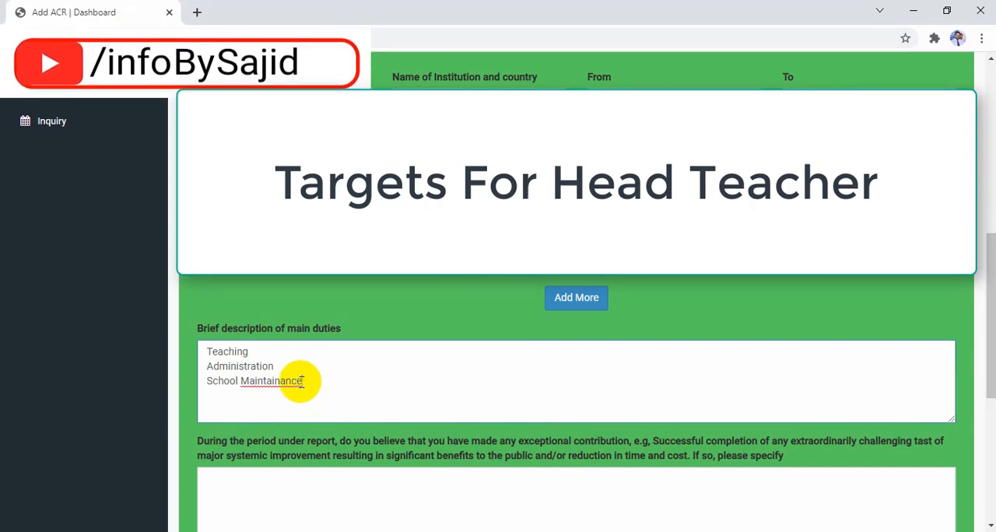
right_click(301, 383)
click(352, 246)
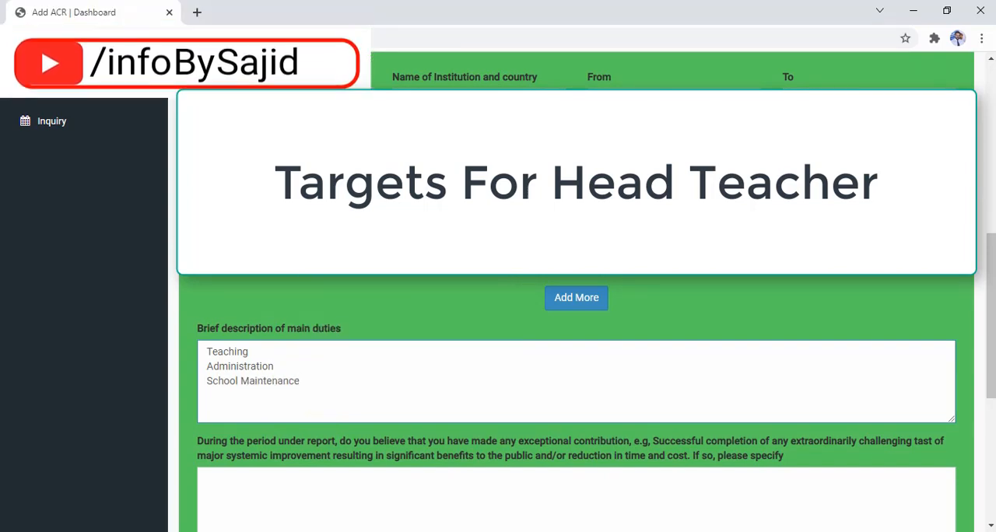
- Add "To conduct PTM" on a new line of the main duties
key(Return)
text(C)
key(BackSpace)
text(To conduct PTM)
- Add "School Council Meeting" on a new line of the main duties, correcting the capitalisation of Meeting
key(Return)
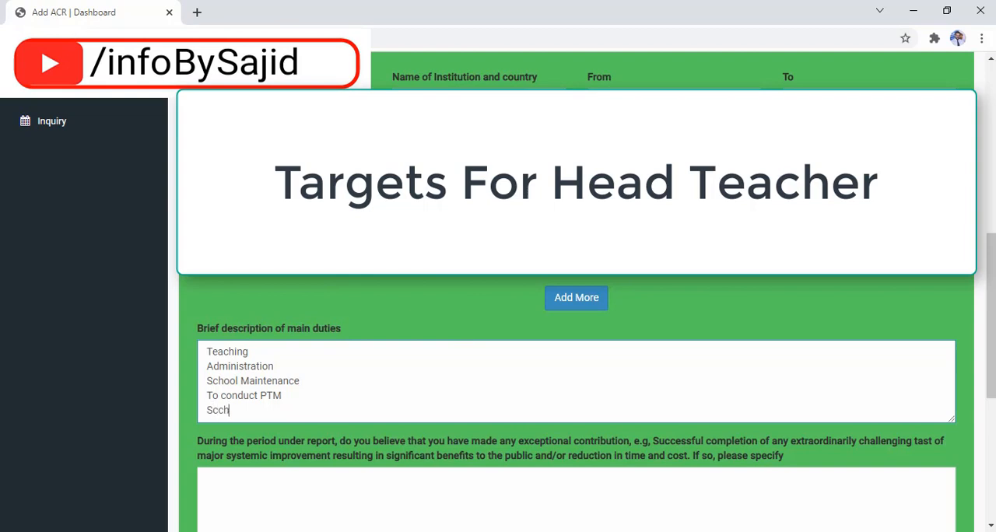
text(Sccho)
key(BackSpace)
key(BackSpace)
key(BackSpace)
text(hool Council MEeting)
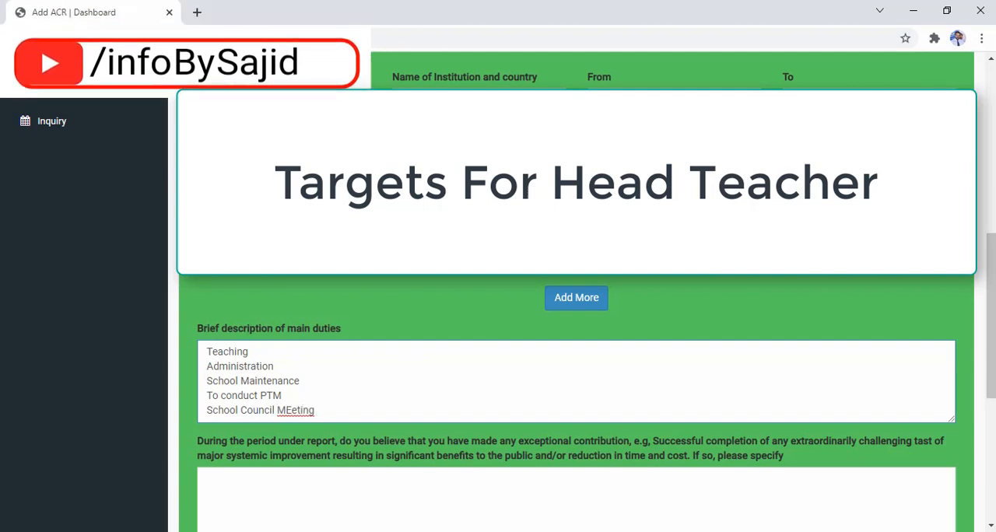
key(Left)
key(Left)
key(Left)
key(Left)
key(Left)
key(Left)
click(332, 412)
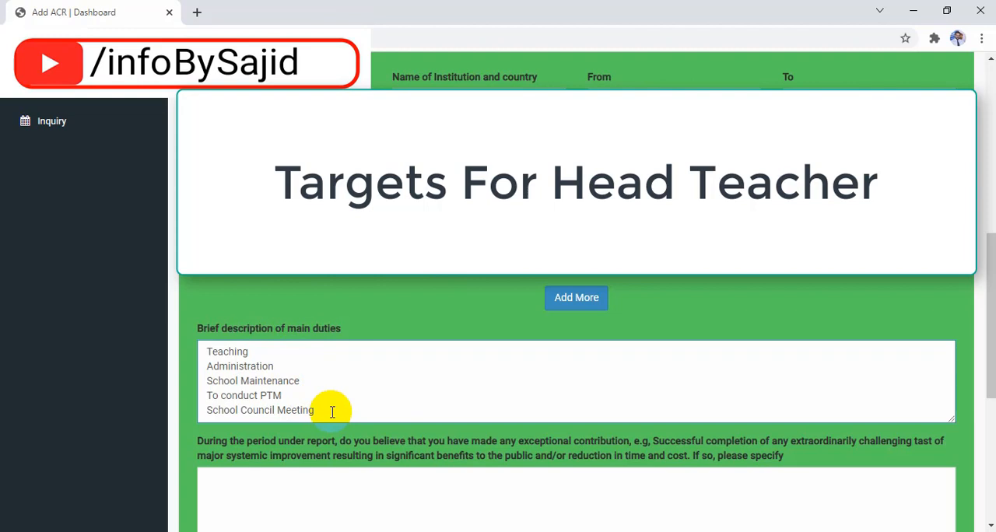
- Add "Reporting To higher Authorities" as the last line of the main duties
key(Return)
text(Rep)
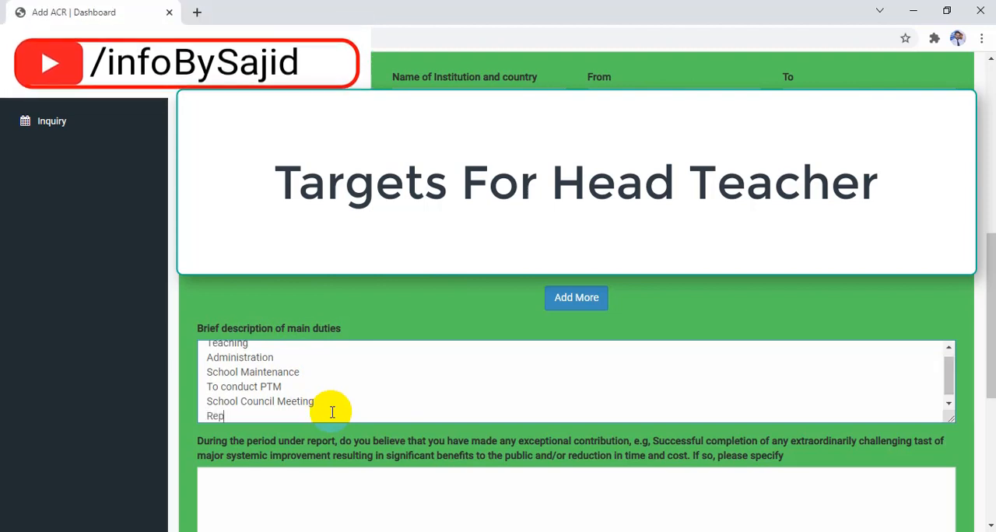
text(orting To higher)
text(Authoritie)
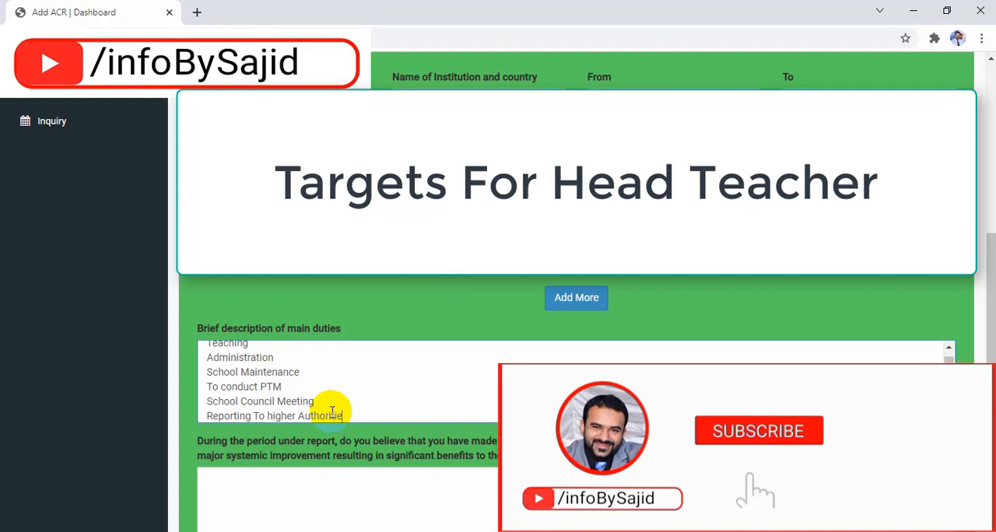
text(s)
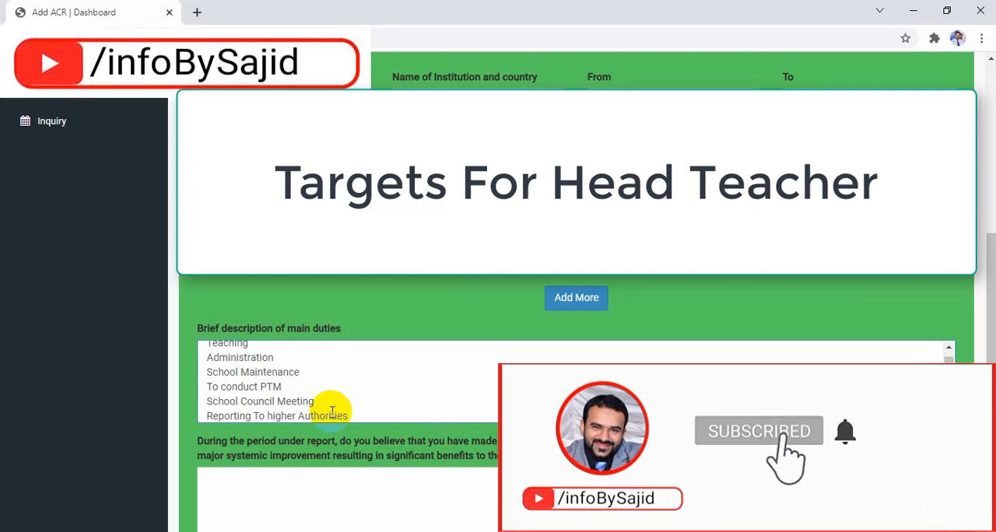
- Enter "Likewise Dangerous Building" as the exceptional contribution made during the period under report
scroll(332, 413, down, 1)
scroll(330, 411, down, 2)
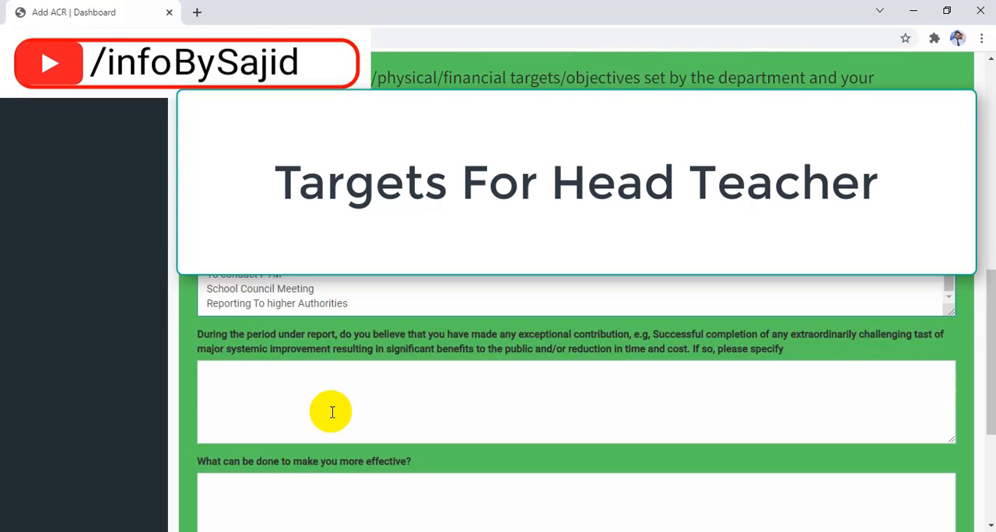
scroll(317, 297, down, 1)
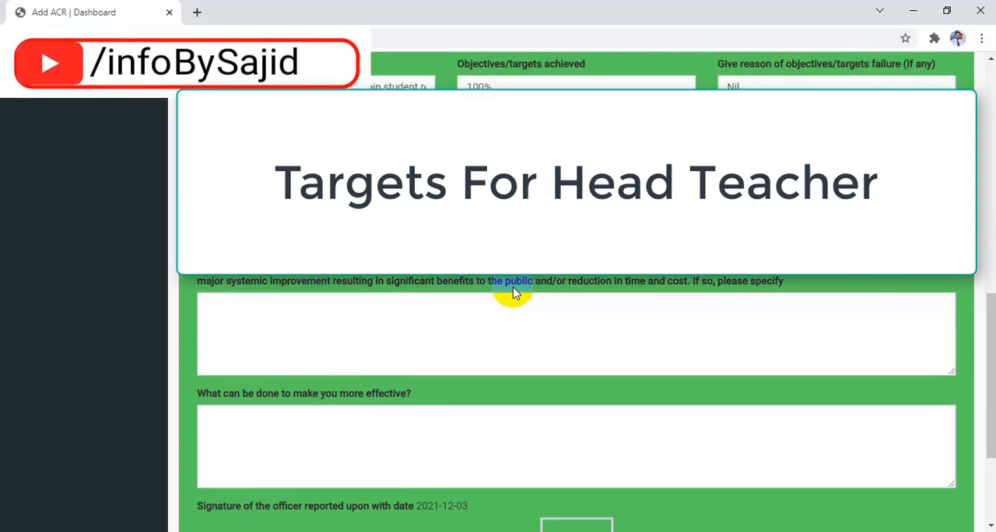
click(503, 312)
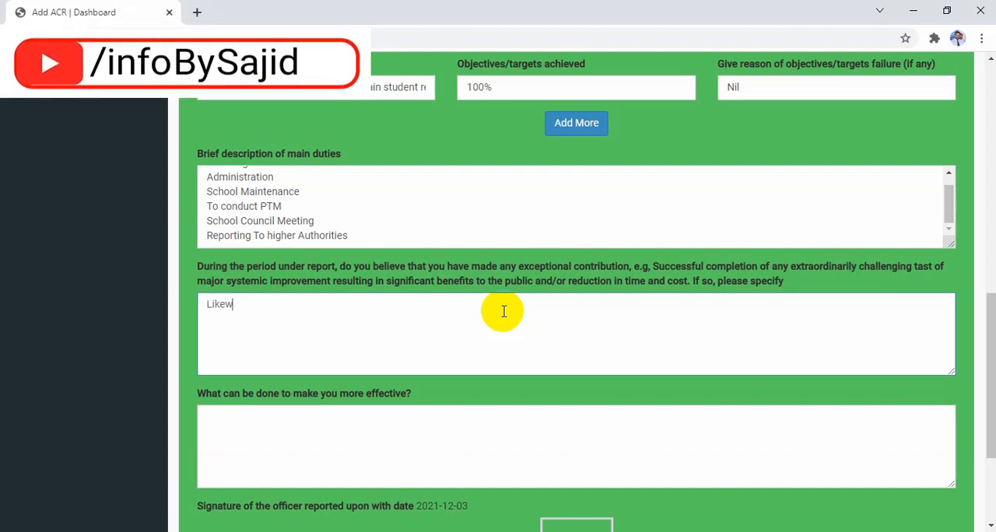
text(ise Dangerous)
key(BackSpace)
key(BackSpace)
key(BackSpace)
text(i)
text( Build)
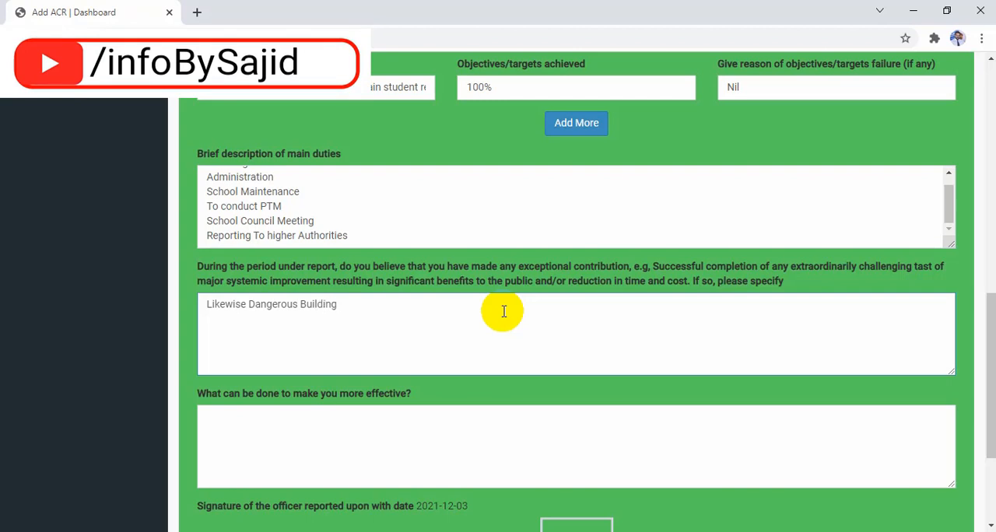
text(ing)
key(Return)
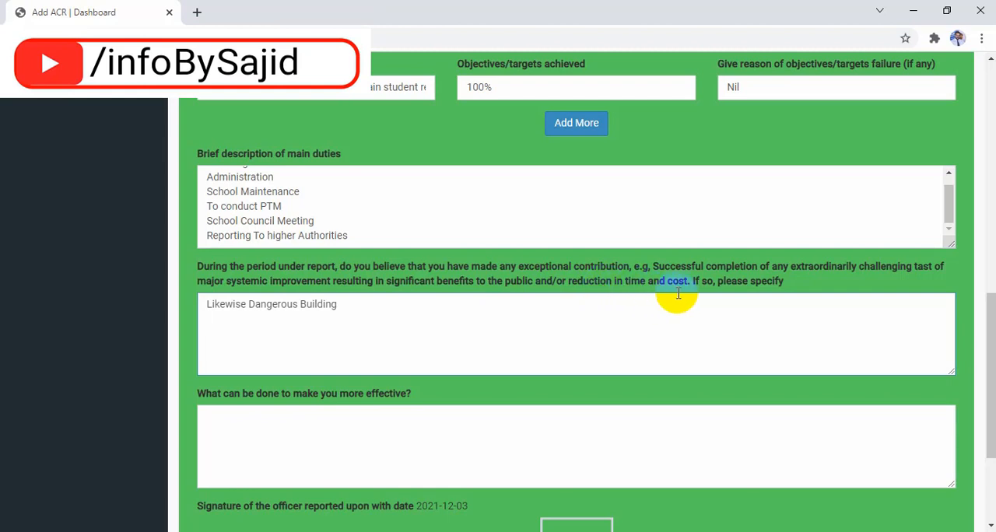
key(Return)
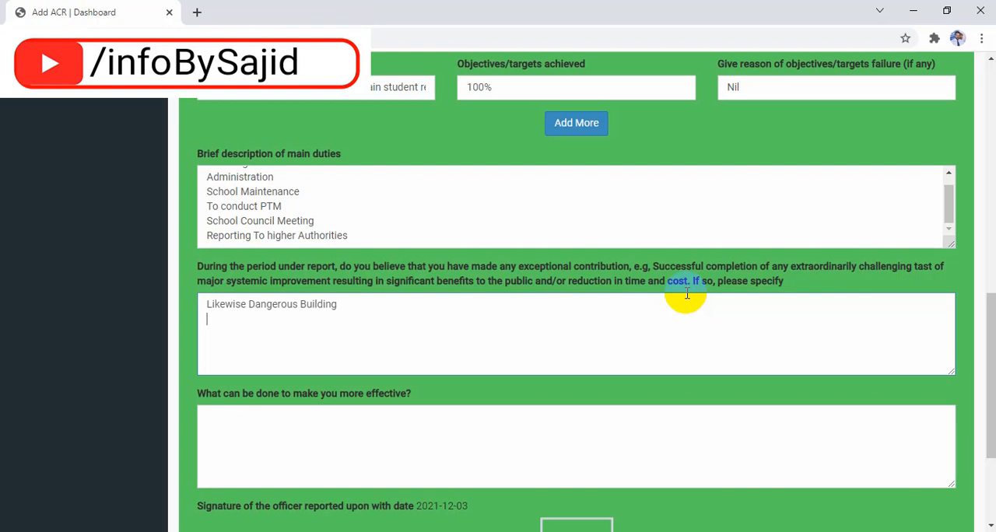
key(Return)
- Answer what can be done to make you more effective with "Training And Refresher course"
scroll(685, 292, down, 2)
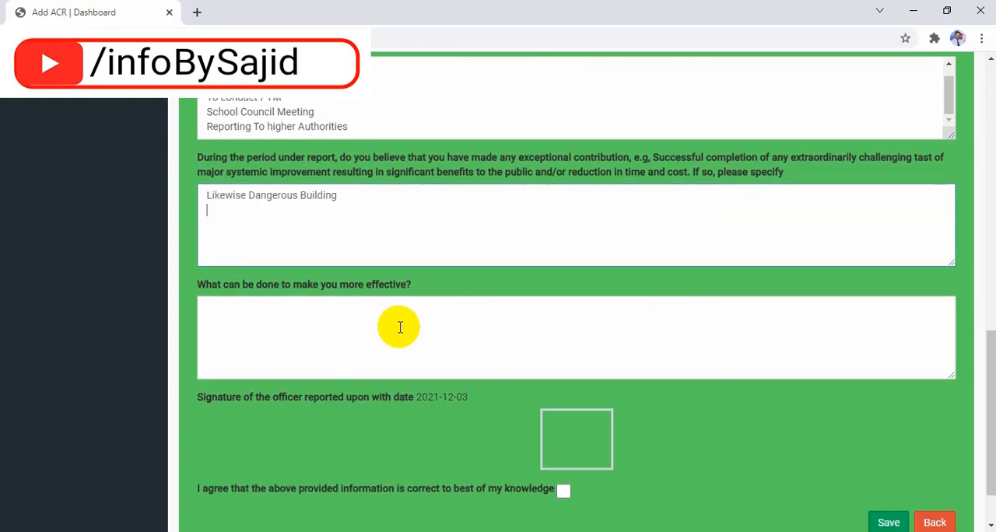
click(362, 345)
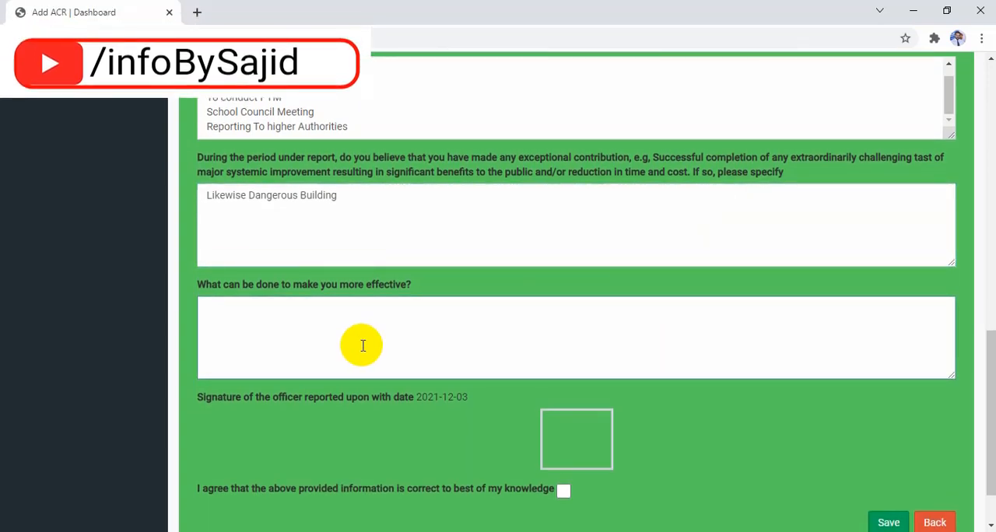
text(Training And Refresher)
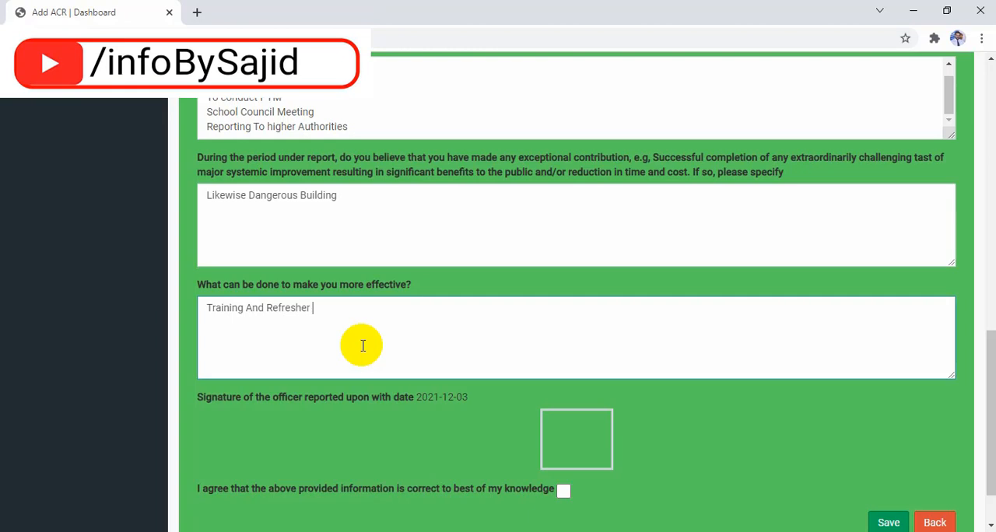
text( cousrse)
- Reduce the objectives/targets fixed to just "Results" for an SST by removing the enrollment, retention, budget, NSB and FTF entries
scroll(363, 346, up, 3)
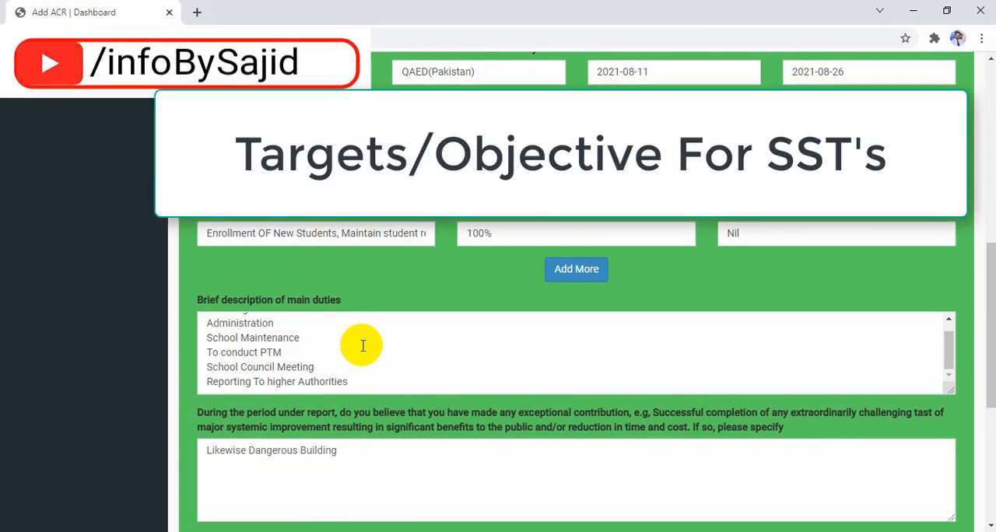
scroll(363, 346, up, 1)
scroll(363, 346, up, 1)
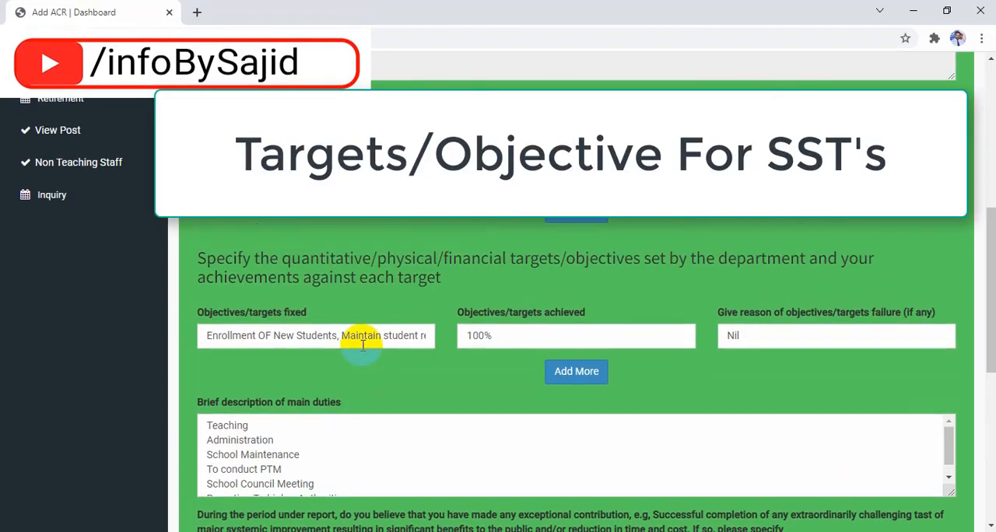
click(427, 342)
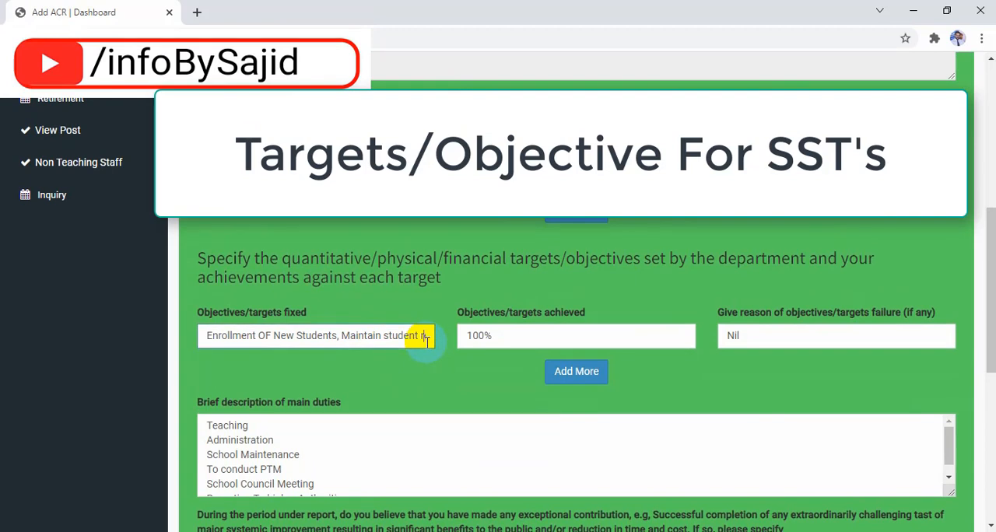
key(BackSpace)
key(BackSpace)
key(BackSpace)
key(BackSpace)
key(BackSpace)
key(BackSpace)
key(BackSpace)
key(BackSpace)
key(BackSpace)
key(BackSpace)
key(BackSpace)
key(BackSpace)
key(BackSpace)
key(BackSpace)
key(BackSpace)
key(BackSpace)
key(BackSpace)
key(BackSpace)
key(BackSpace)
key(BackSpace)
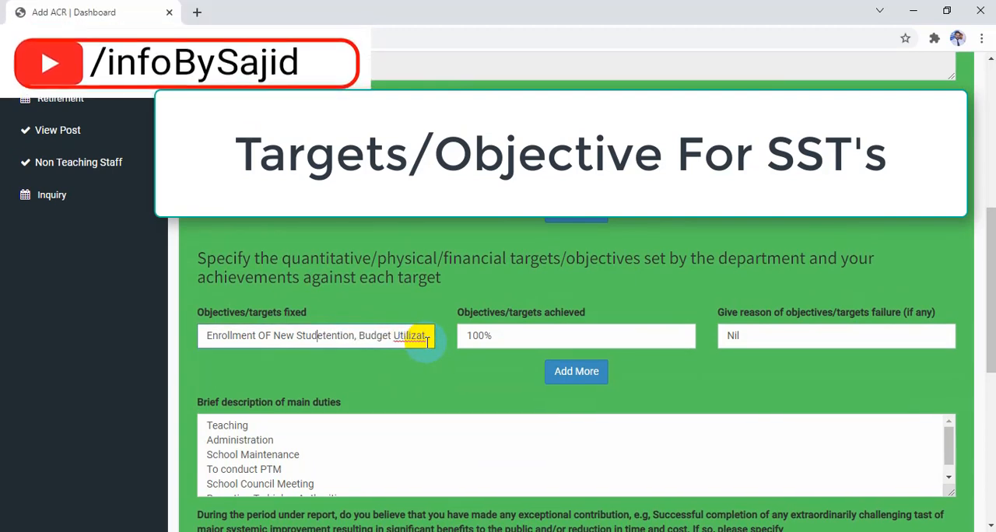
key(BackSpace)
key(BackSpace)
key(BackSpace)
key(BackSpace)
key(BackSpace)
key(BackSpace)
key(BackSpace)
key(BackSpace)
key(BackSpace)
key(BackSpace)
key(Delete)
key(Delete)
key(Delete)
key(Delete)
key(Delete)
key(Delete)
key(Delete)
key(Delete)
key(Delete)
key(Delete)
key(Delete)
key(Delete)
key(Delete)
key(Delete)
key(Delete)
key(Delete)
key(Delete)
key(Delete)
key(Delete)
key(Delete)
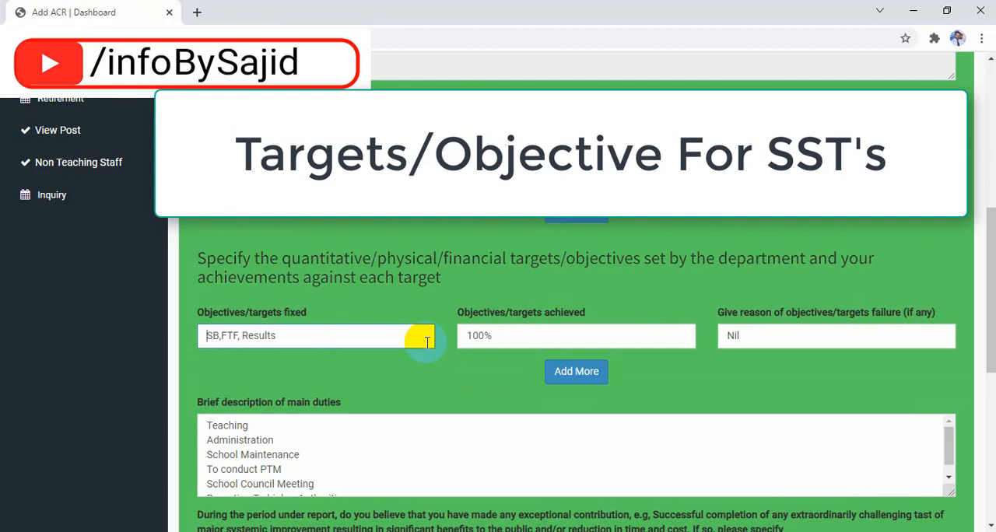
key(Delete)
key(Delete)
key(Delete)
key(Delete)
key(Delete)
key(Delete)
key(Delete)
text(R)
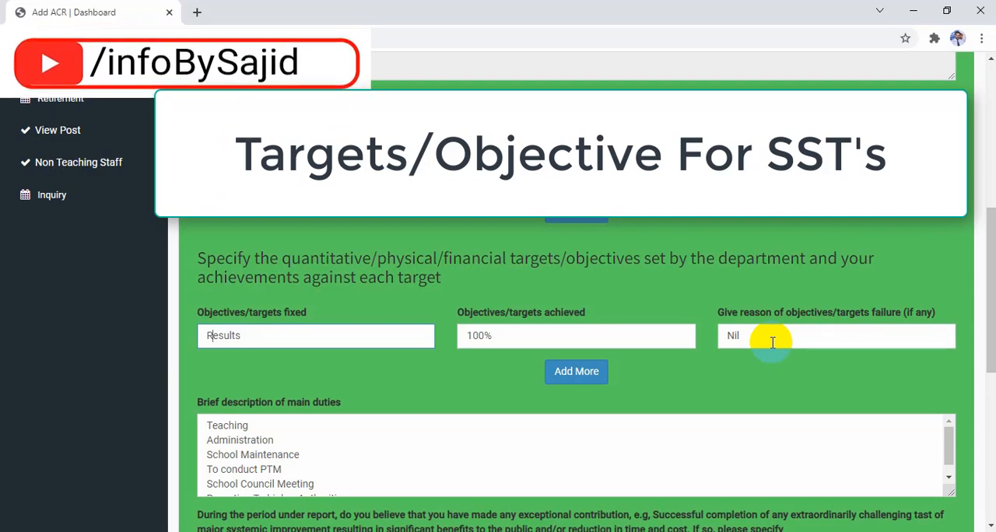
scroll(773, 343, down, 2)
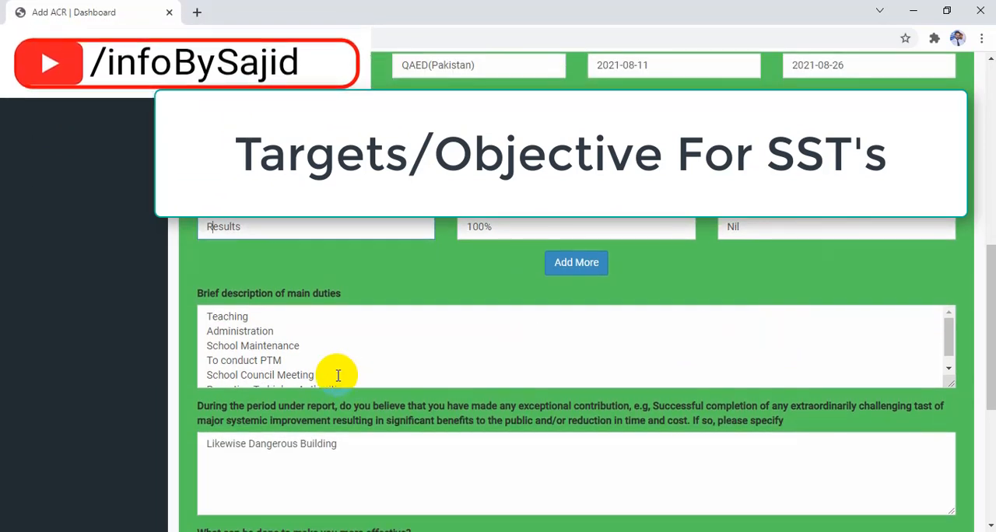
- Remove the administration, school maintenance, PTM and School Council Meeting lines from the main duties, keeping teaching and reporting to higher authorities
click(338, 376)
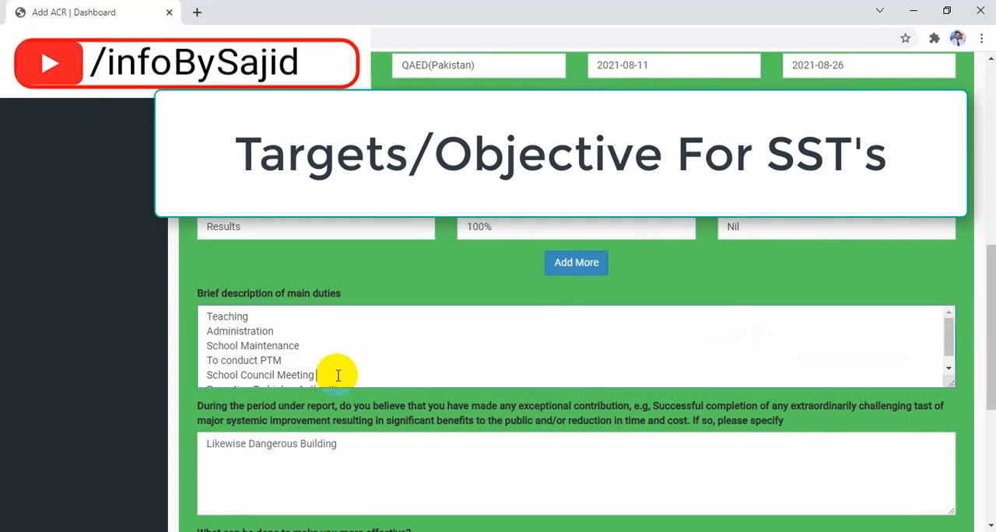
key(BackSpace)
key(BackSpace)
key(BackSpace)
key(BackSpace)
key(BackSpace)
key(BackSpace)
key(BackSpace)
key(BackSpace)
key(BackSpace)
key(BackSpace)
key(BackSpace)
key(BackSpace)
key(BackSpace)
key(BackSpace)
key(BackSpace)
key(BackSpace)
key(BackSpace)
key(BackSpace)
key(BackSpace)
key(BackSpace)
key(BackSpace)
key(BackSpace)
key(BackSpace)
key(BackSpace)
key(BackSpace)
key(BackSpace)
key(BackSpace)
key(BackSpace)
key(BackSpace)
key(BackSpace)
key(BackSpace)
key(BackSpace)
key(BackSpace)
key(BackSpace)
key(BackSpace)
key(BackSpace)
key(BackSpace)
key(BackSpace)
key(BackSpace)
key(BackSpace)
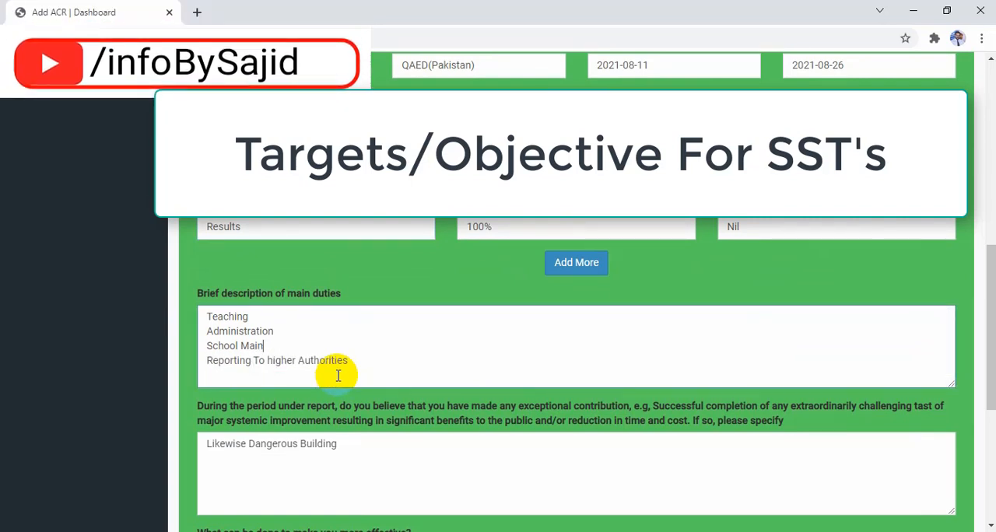
key(BackSpace)
key(BackSpace)
key(BackSpace)
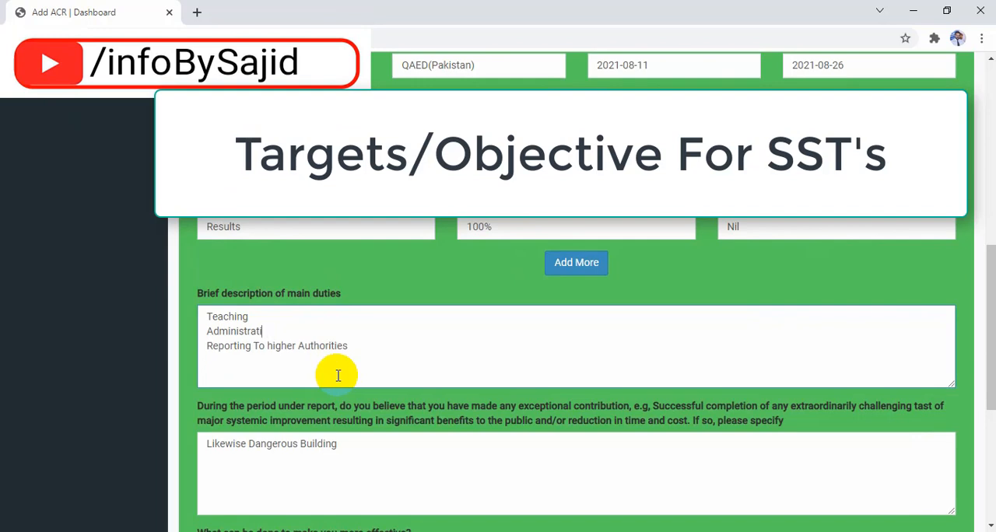
key(BackSpace)
key(BackSpace)
key(BackSpace)
key(BackSpace)
key(BackSpace)
key(BackSpace)
key(BackSpace)
key(BackSpace)
key(BackSpace)
key(BackSpace)
key(BackSpace)
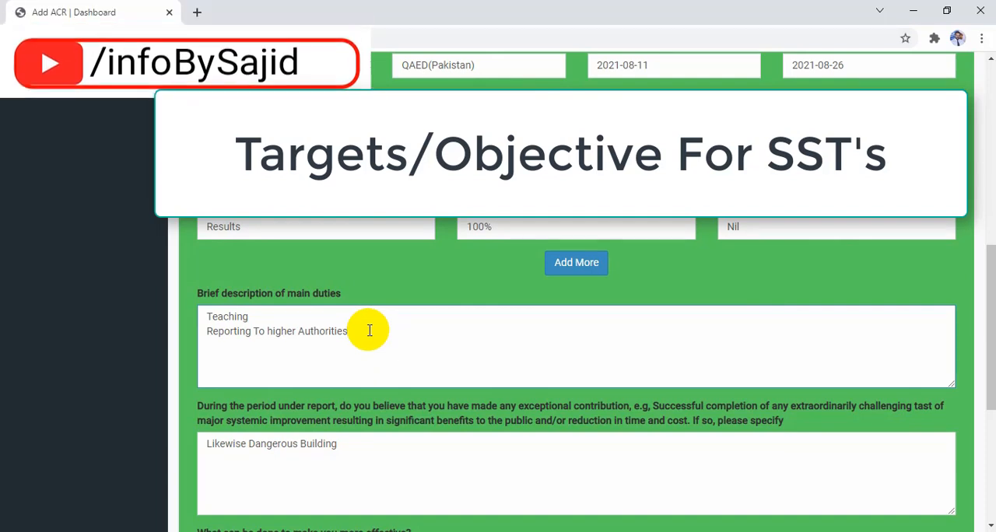
- Add "LAb Incharge" as a new line below the reporting duty in the main duties description
text(LAb Incharge)
key(Return)
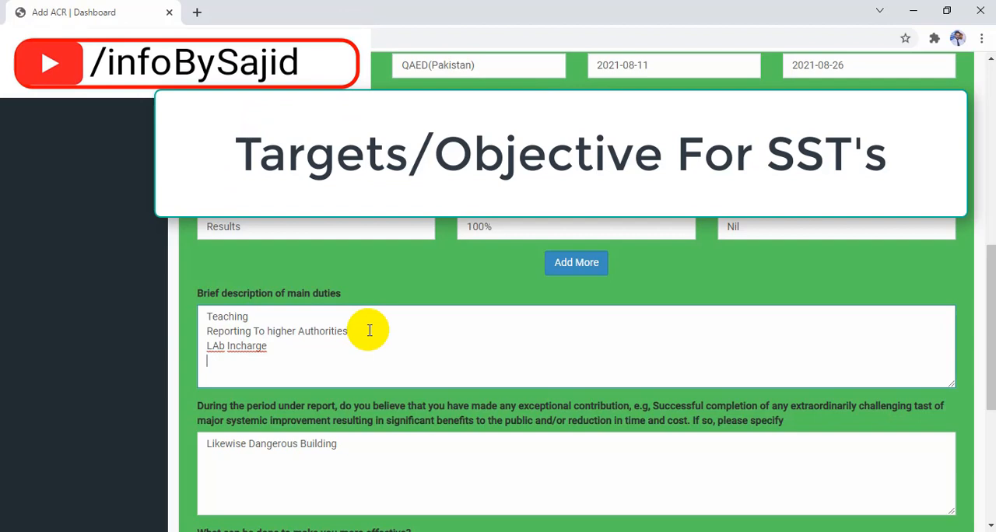
- Add "Student Disciplinary Committee" to the main duties, correcting the spelling of "Disciplinary" with the spell-check suggestion
text(Student Disciplnary Comm)
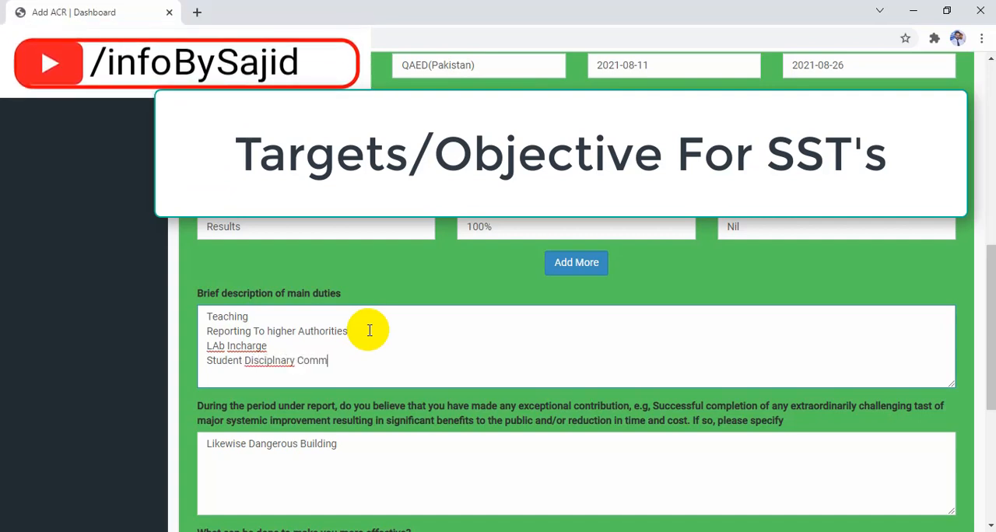
text(ittee)
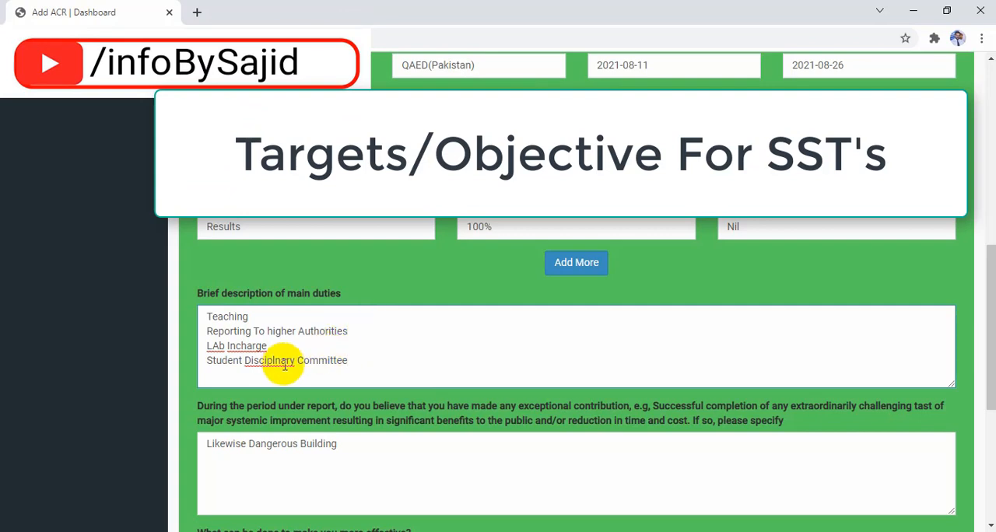
right_click(281, 363)
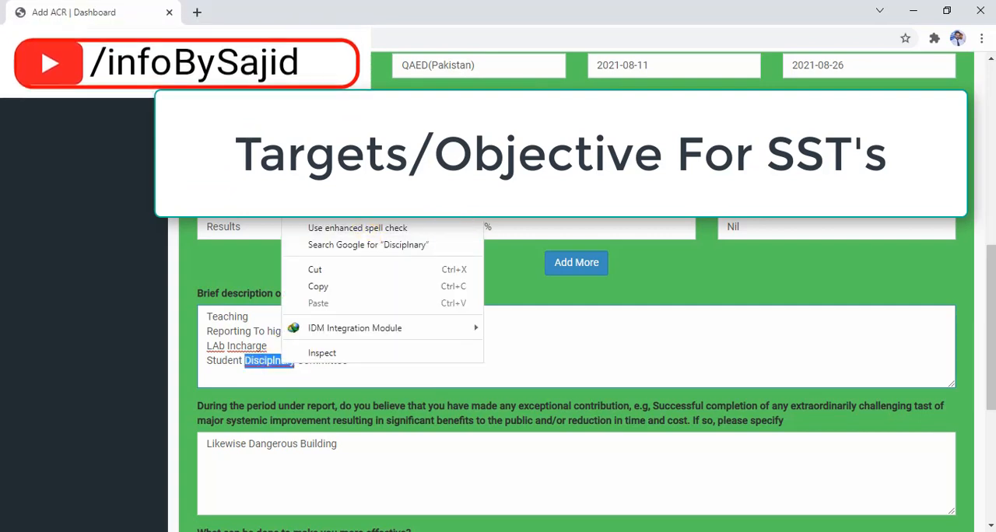
click(354, 189)
click(370, 363)
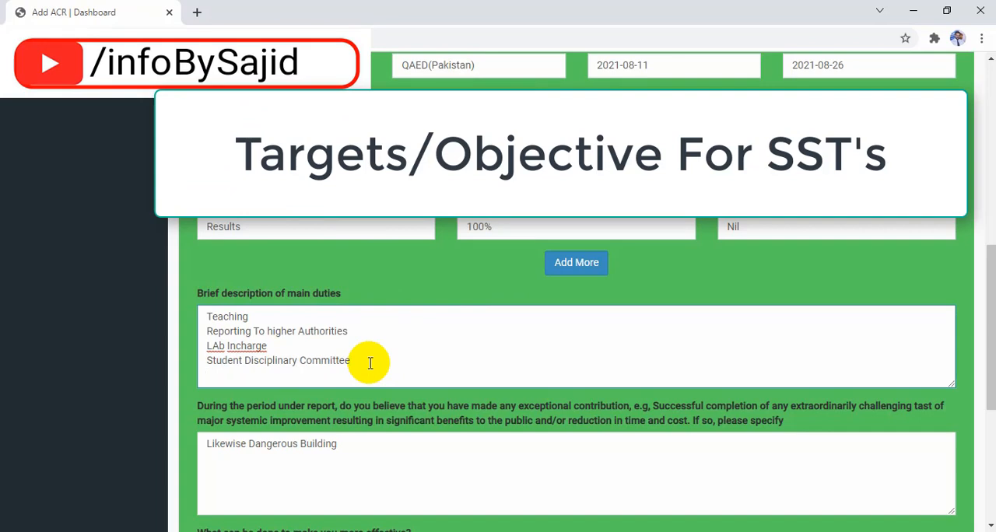
- Add "Wash Club" as the last line of the main duties description
key(Return)
click(250, 382)
text(Was)
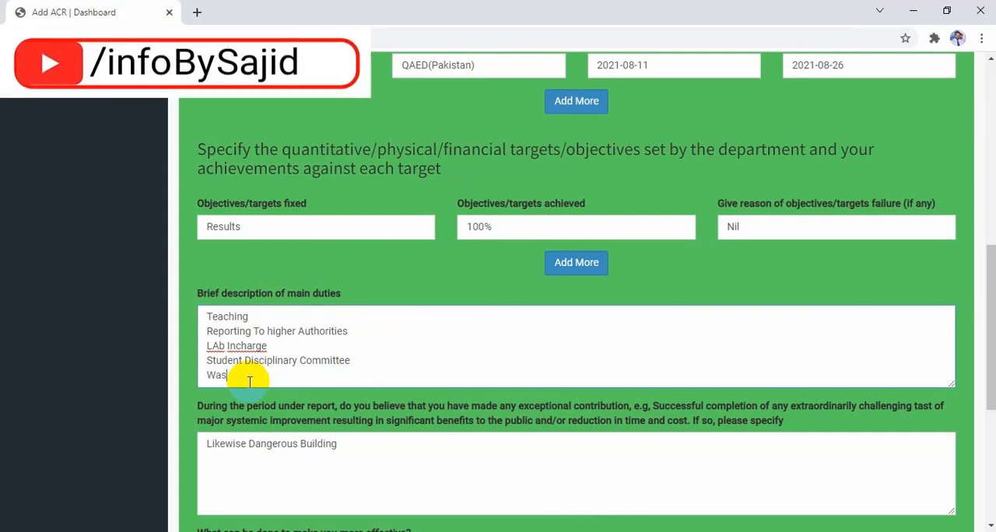
text(h Club)
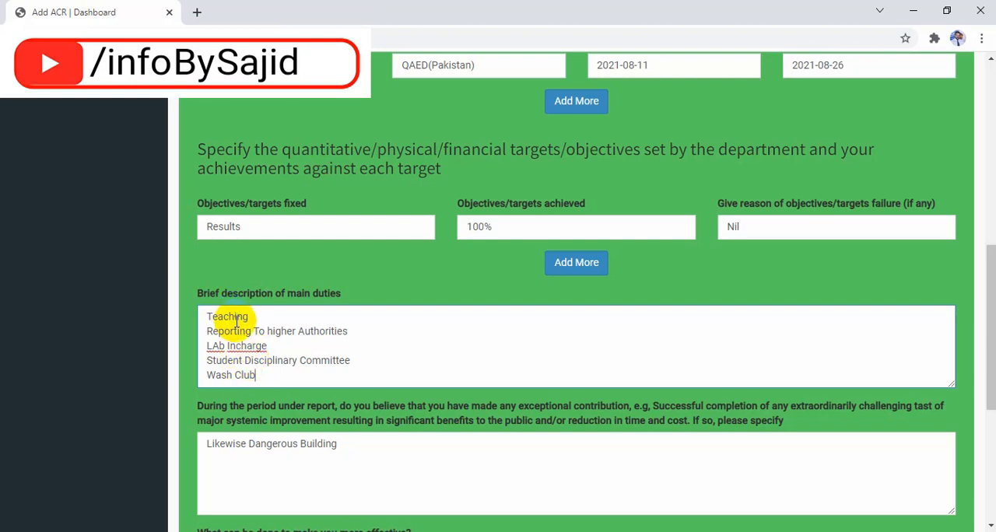
- Select the whole "Likewise Dangerous Building" text in the exceptional contribution answer
scroll(239, 363, down, 1)
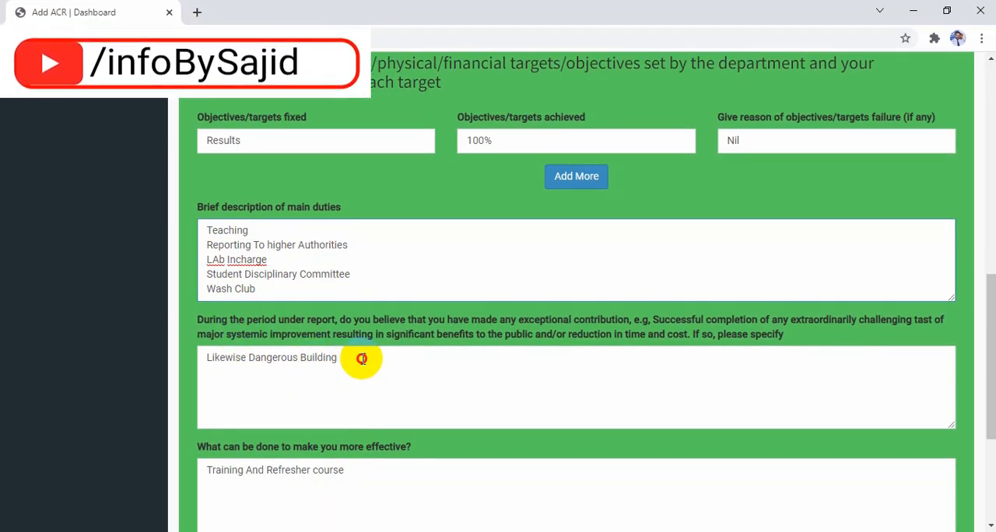
drag(362, 359, 171, 359)
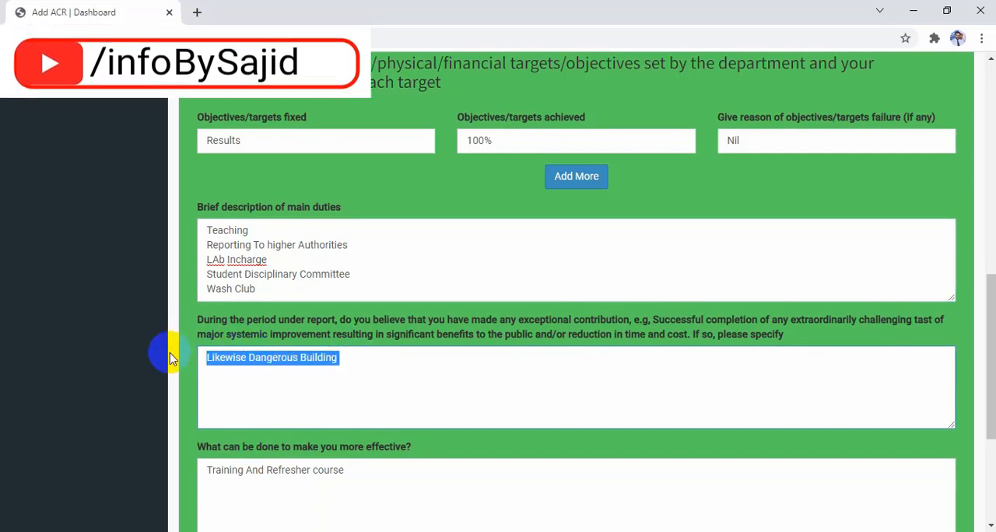